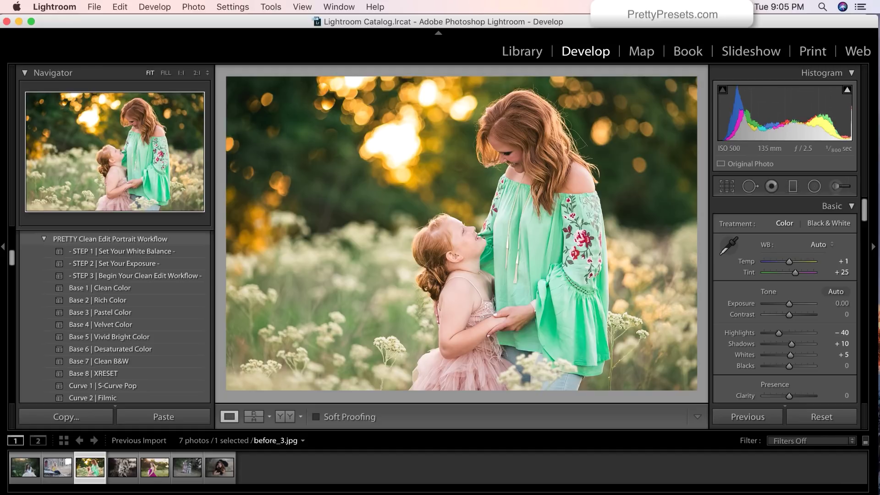
Examine the presets in the PRETTY Clean Edit Portrait Workflow and PRETTY Portrait Toolkit collections
scroll(114, 317, "down", 20)
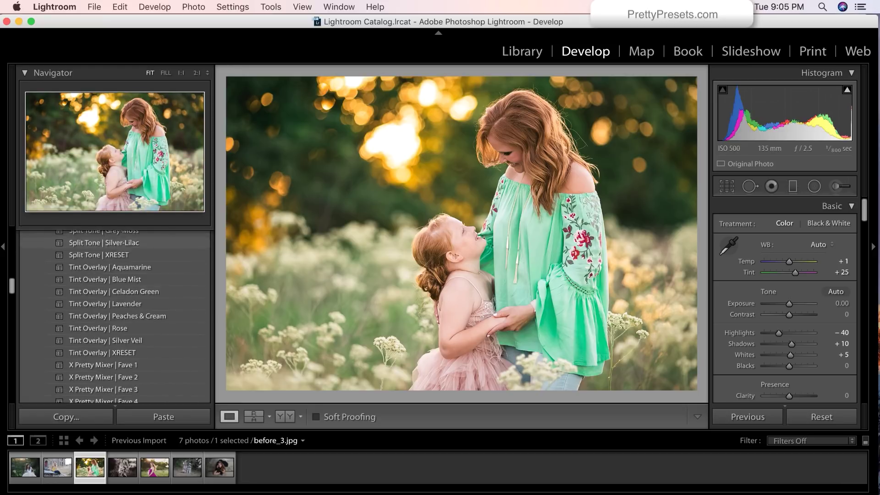
scroll(114, 316, "up", 10)
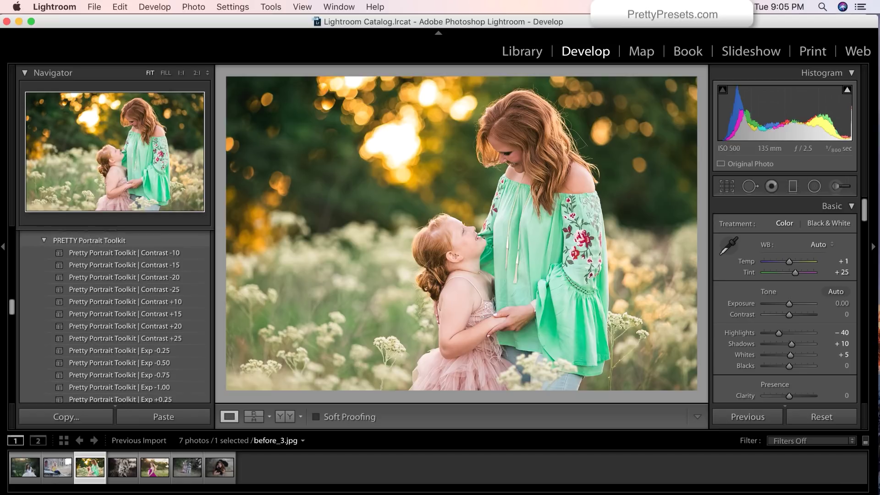
scroll(115, 316, "down", 4)
scroll(114, 317, "down", 10)
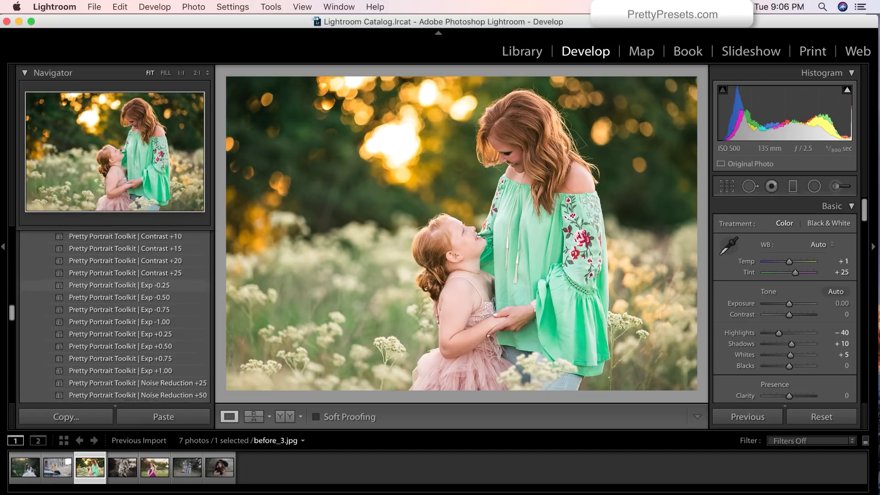
scroll(115, 279, "down", 7)
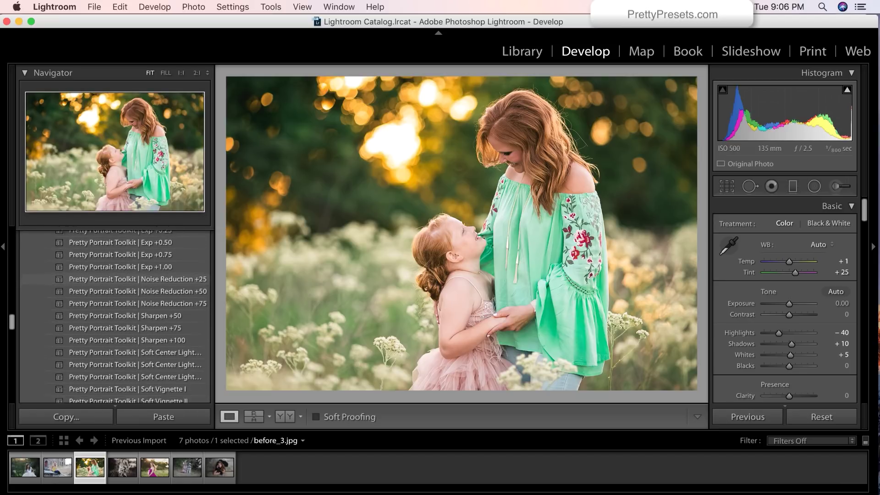
scroll(115, 280, "down", 8)
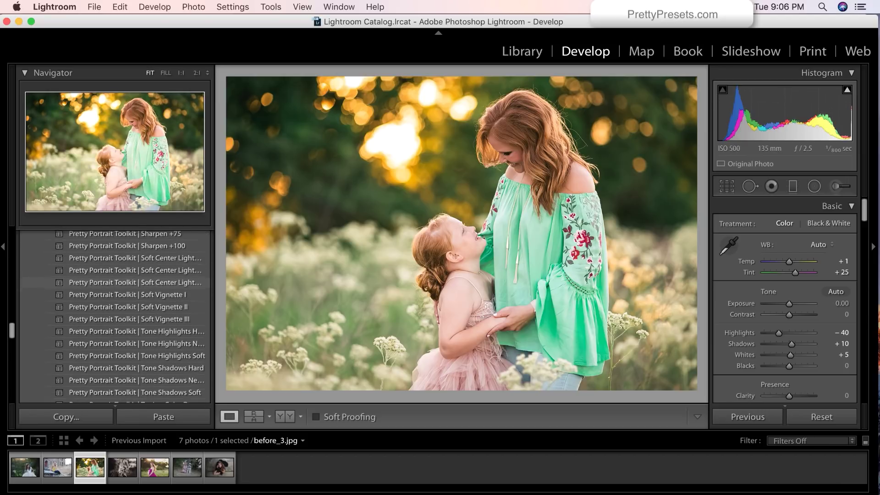
scroll(114, 279, "down", 6)
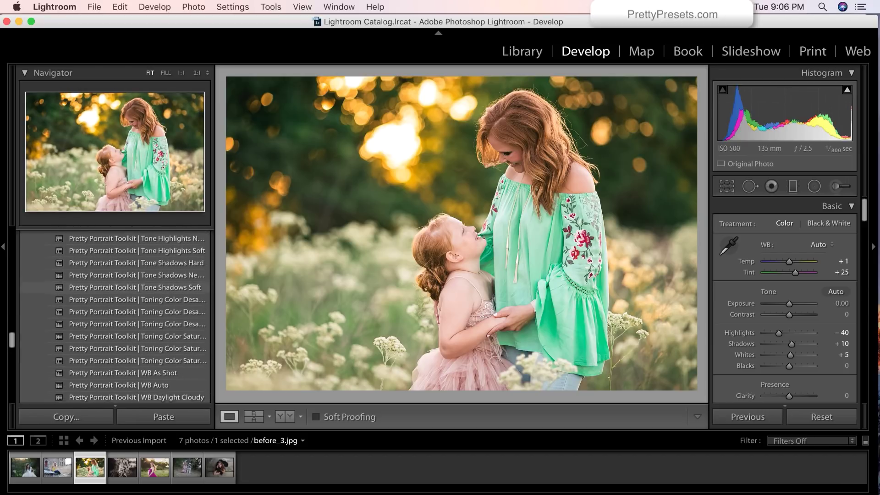
scroll(115, 279, "down", 5)
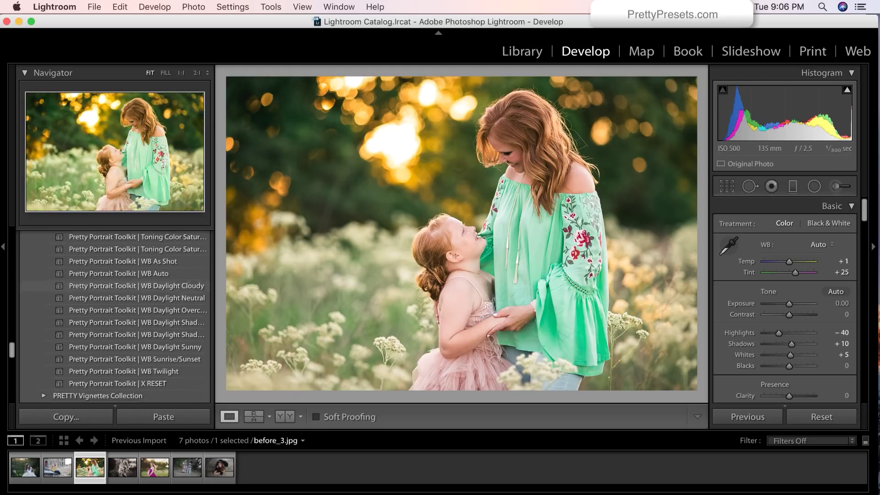
scroll(115, 317, "up", 15)
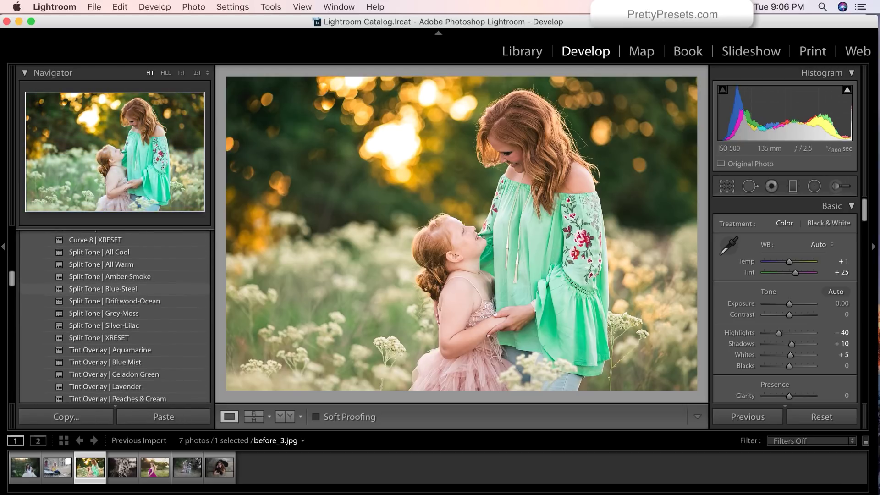
scroll(114, 289, "up", 15)
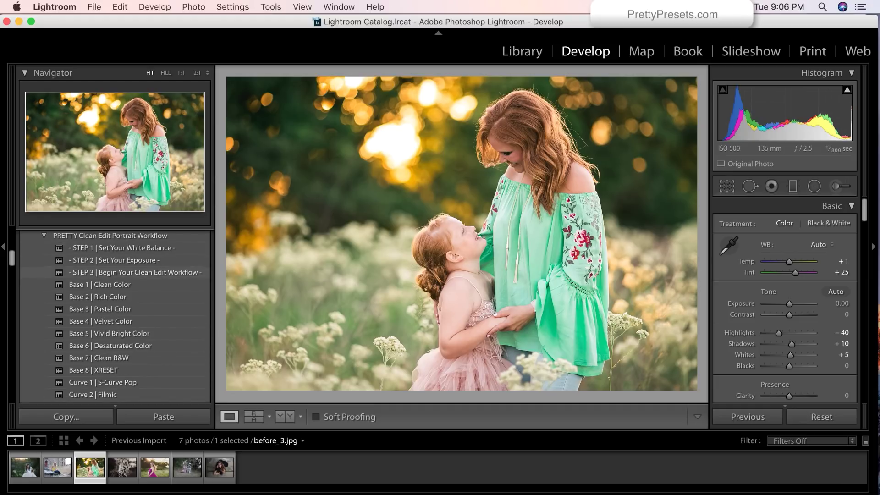
scroll(114, 317, "down", 2)
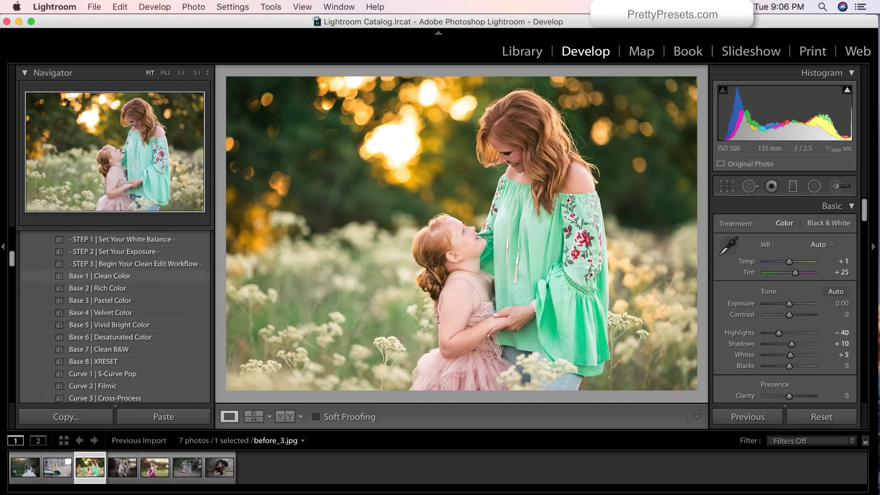
scroll(115, 316, "up", 1)
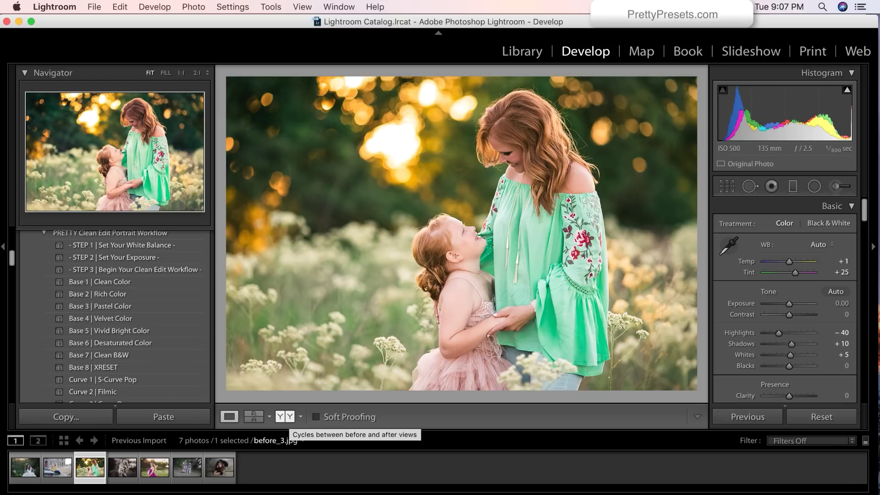
Compare before_3.jpg side by side before and after editing, and return to the single-photo view
left_click(285, 416)
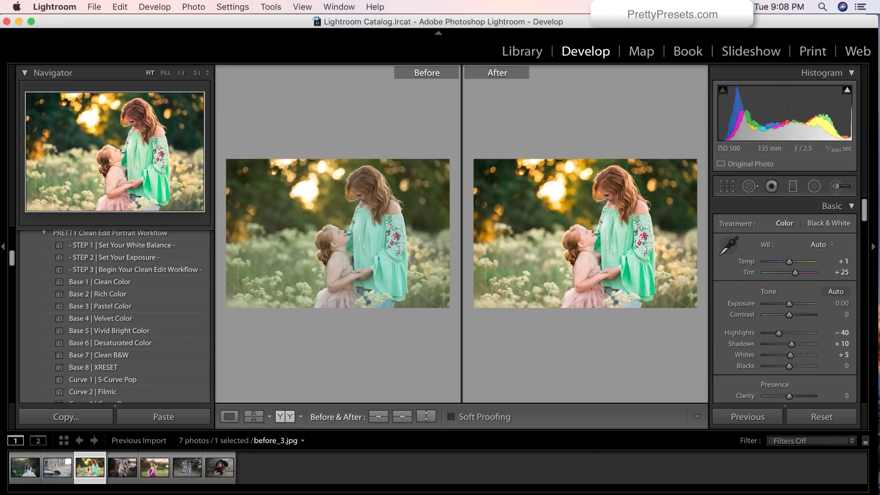
left_click(229, 416)
Open before_1.jpg and apply the WB Auto preset from the PRETTY Portrait Toolkit to it
left_click(26, 467)
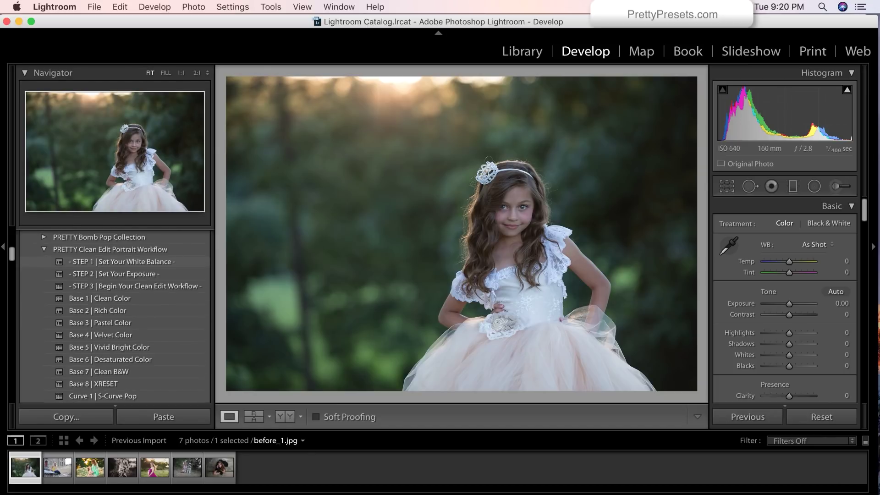
scroll(114, 316, "down", 20)
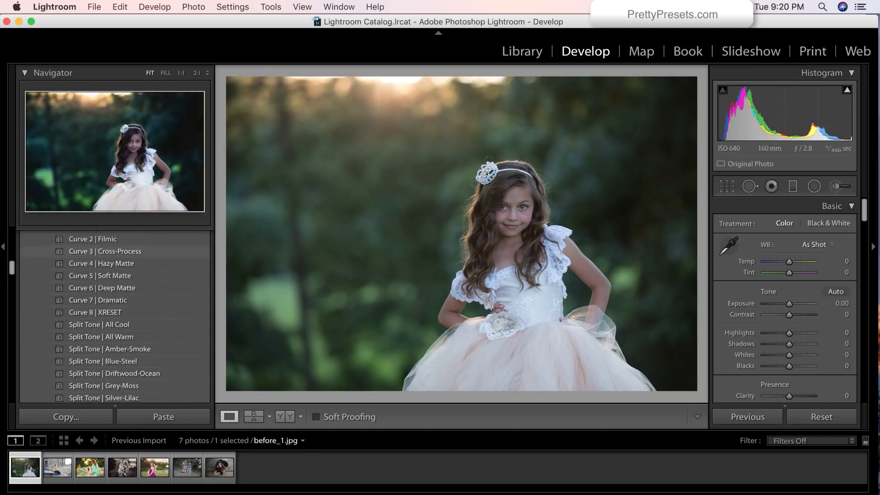
scroll(114, 317, "down", 5)
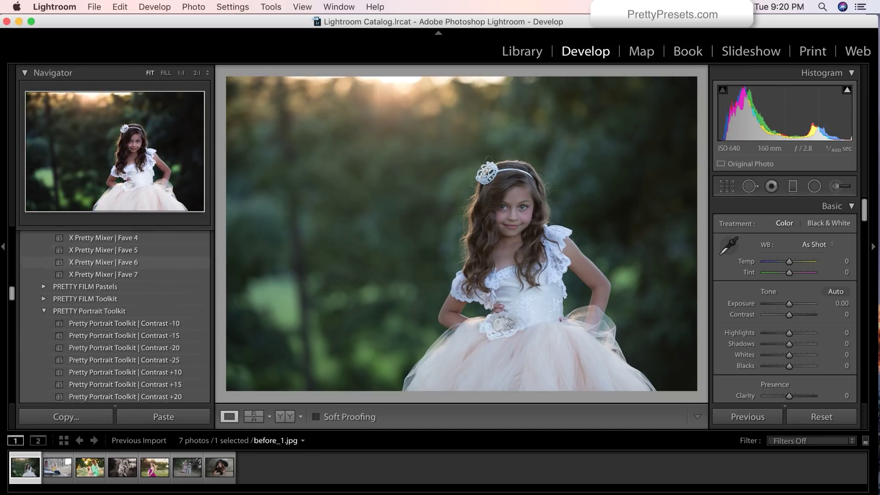
scroll(115, 316, "down", 2)
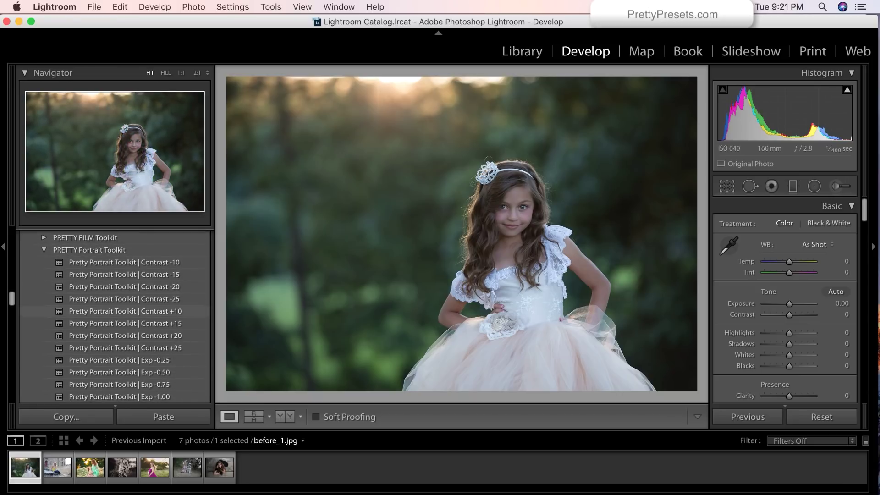
scroll(115, 316, "down", 15)
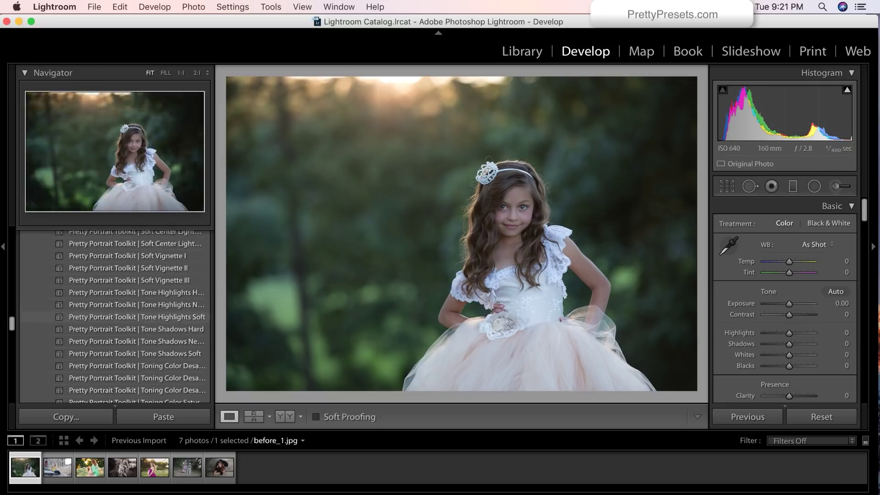
scroll(115, 317, "down", 1)
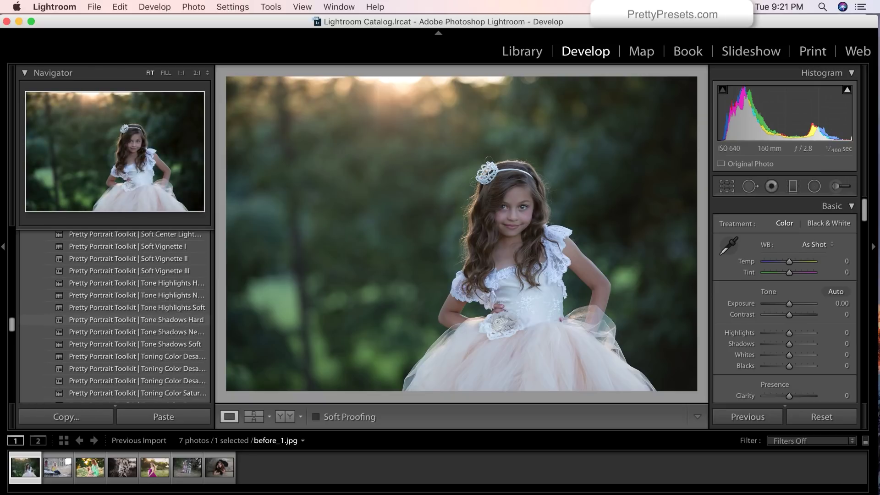
scroll(114, 316, "down", 15)
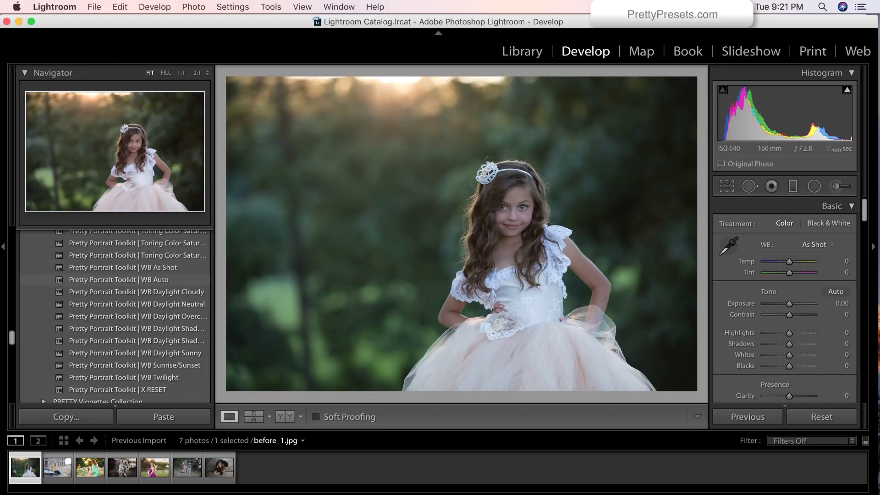
left_click(119, 279)
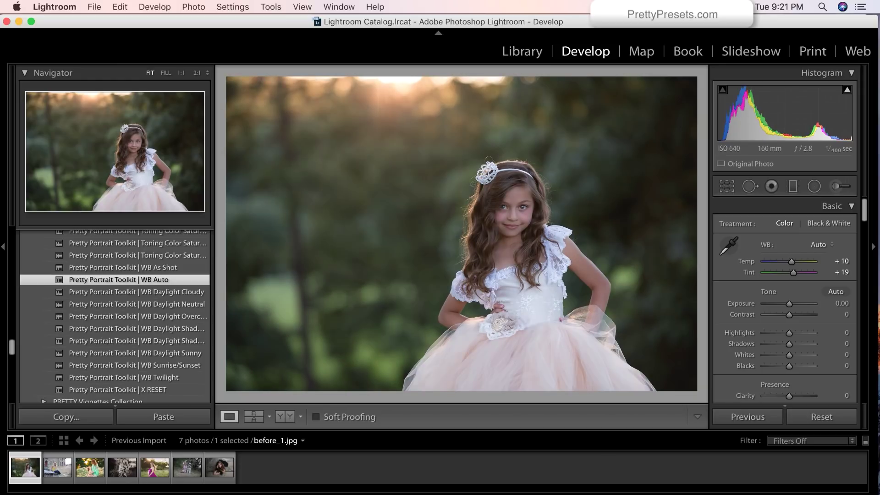
Brighten the photo with the Exp +0.75 preset from the PRETTY Portrait Toolkit
scroll(118, 284, "up", 10)
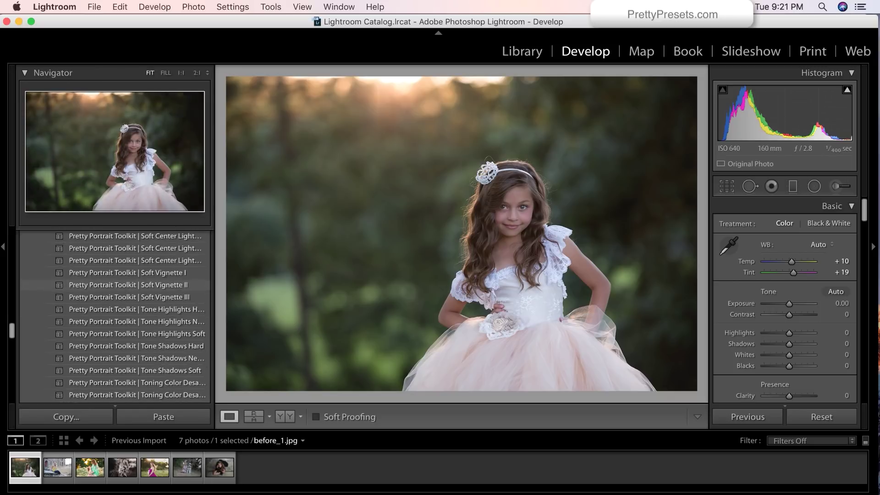
scroll(119, 282, "up", 1)
scroll(118, 280, "up", 8)
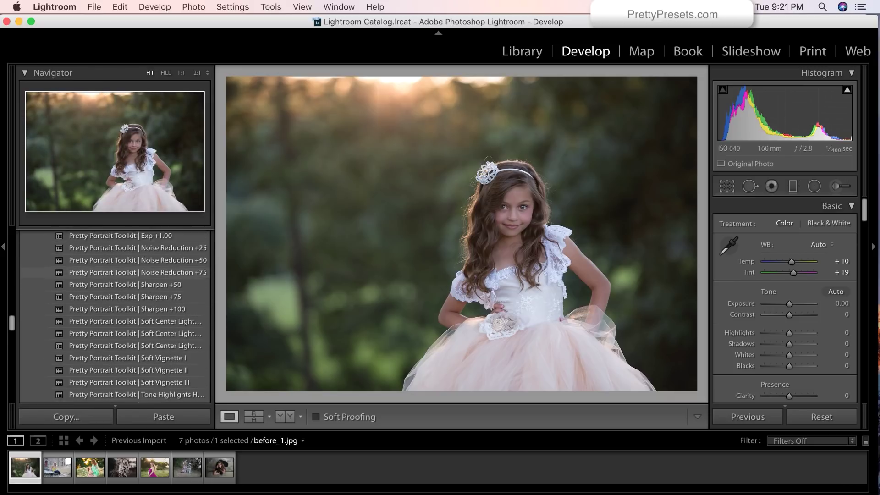
left_click(119, 304)
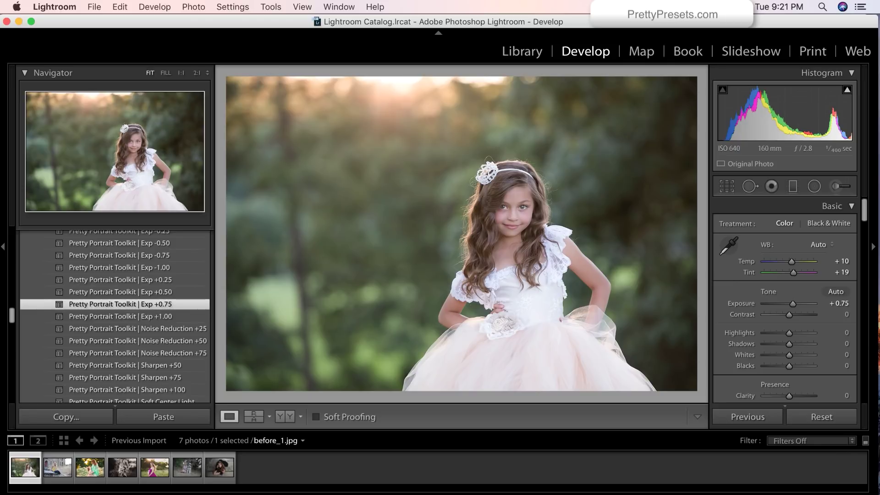
Apply the Base 5 | Vivid Bright Color preset from the PRETTY Clean Edit Portrait Workflow to the photo
scroll(118, 309, "up", 15)
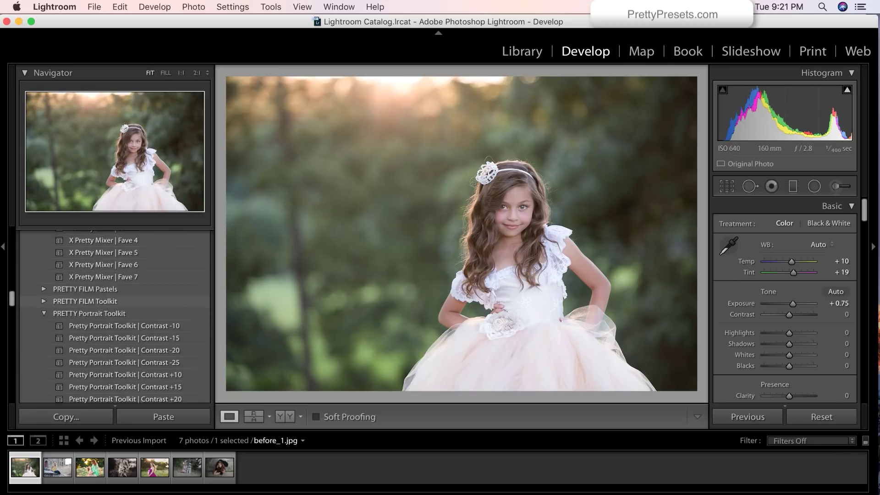
scroll(118, 307, "up", 8)
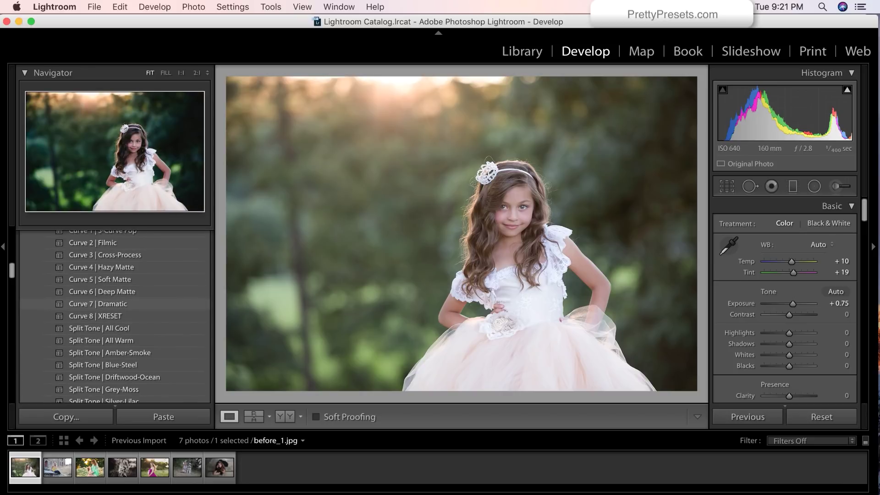
scroll(119, 306, "up", 9)
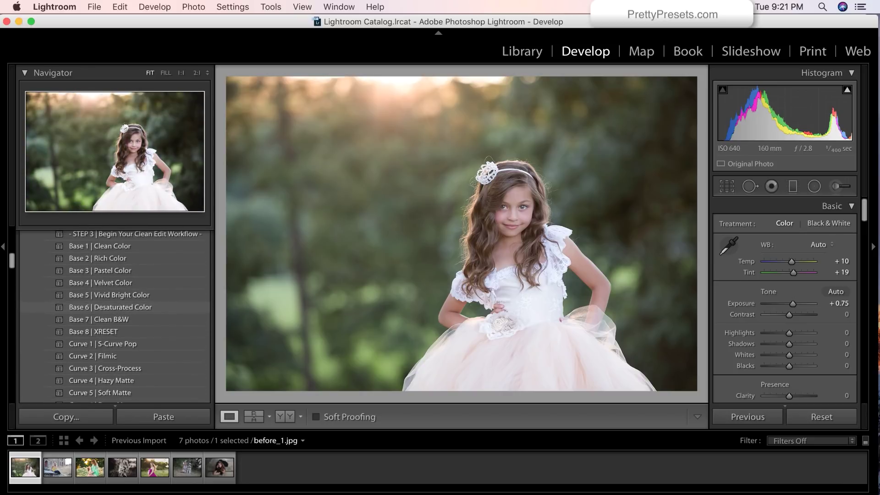
scroll(119, 307, "up", 2)
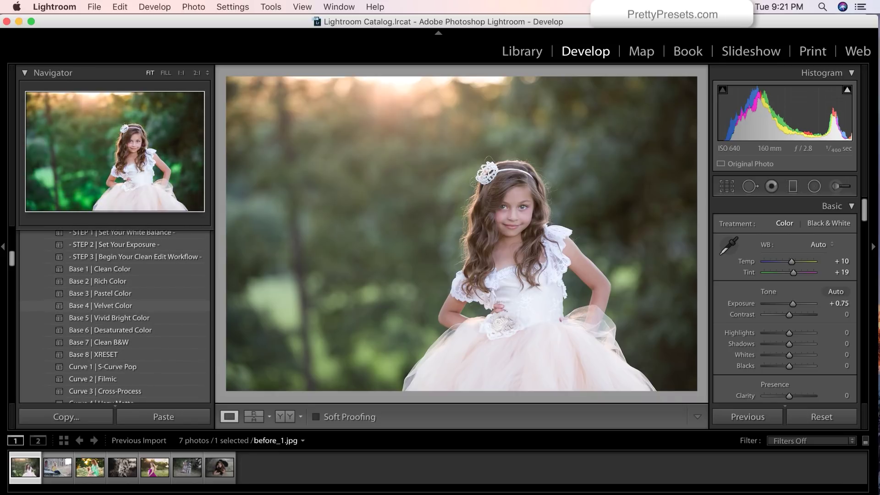
left_click(119, 318)
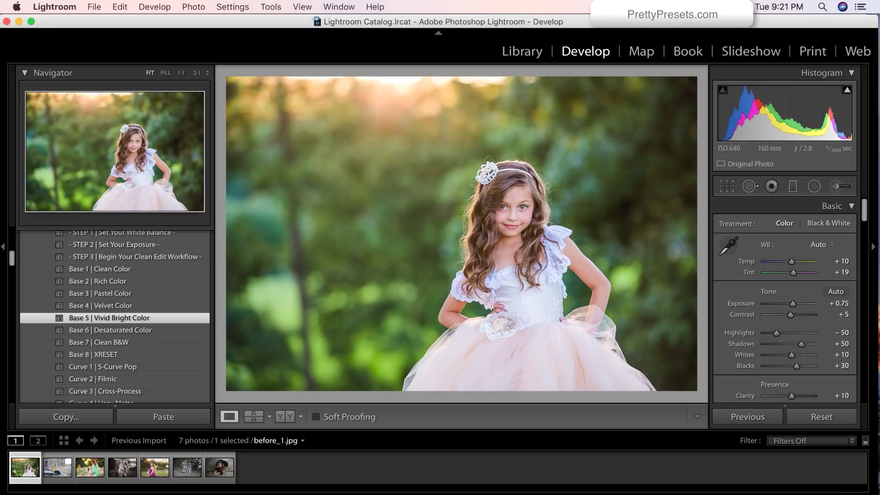
Look over the Curve presets in the Clean Edit Portrait Workflow and apply Curve 1 | S-Curve Pop to the photo
scroll(115, 316, "down", 3)
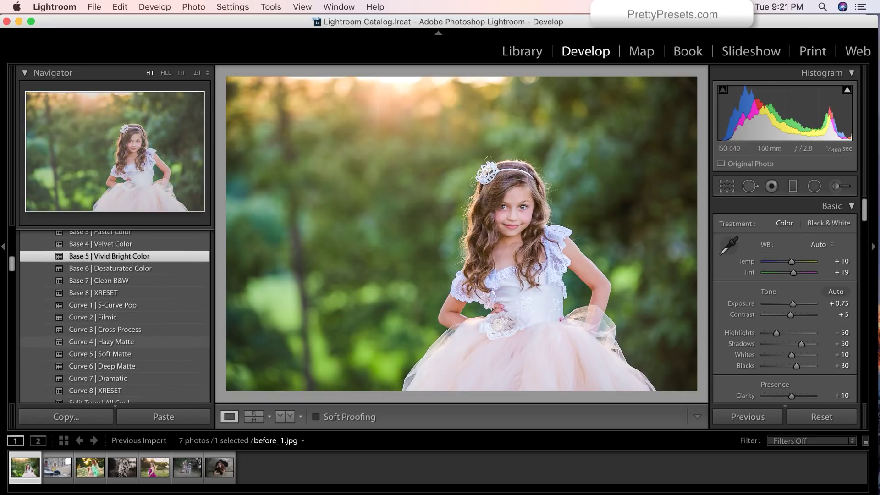
scroll(114, 316, "down", 1)
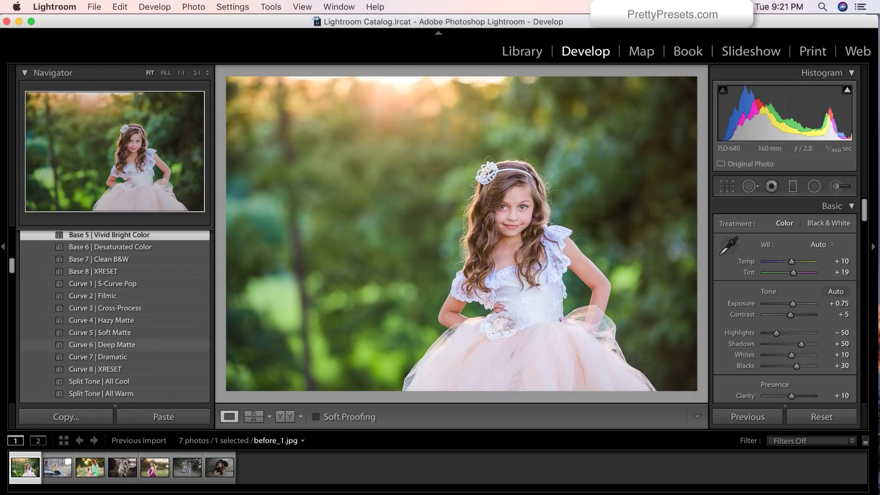
scroll(114, 316, "down", 1)
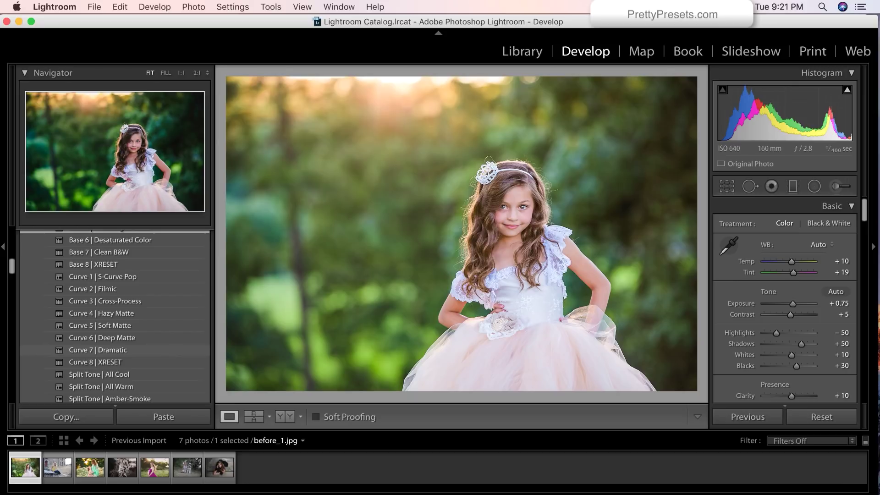
scroll(114, 317, "up", 2)
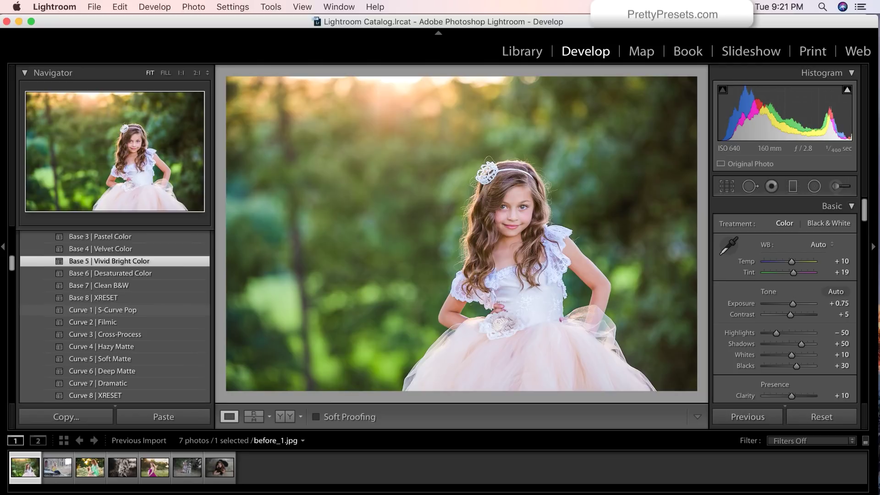
left_click(103, 310)
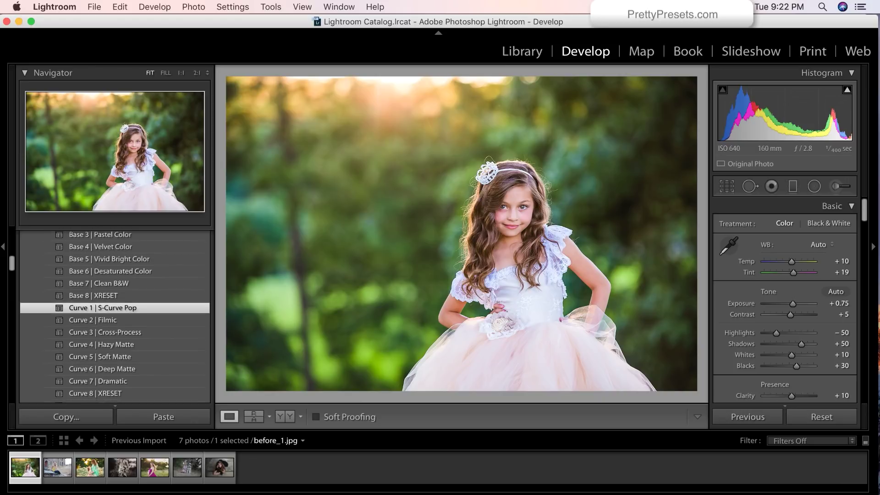
Add the Split Tone | Silver-Lilac preset from the Clean Edit Portrait Workflow to the photo
scroll(114, 312, "down", 5)
scroll(114, 310, "down", 2)
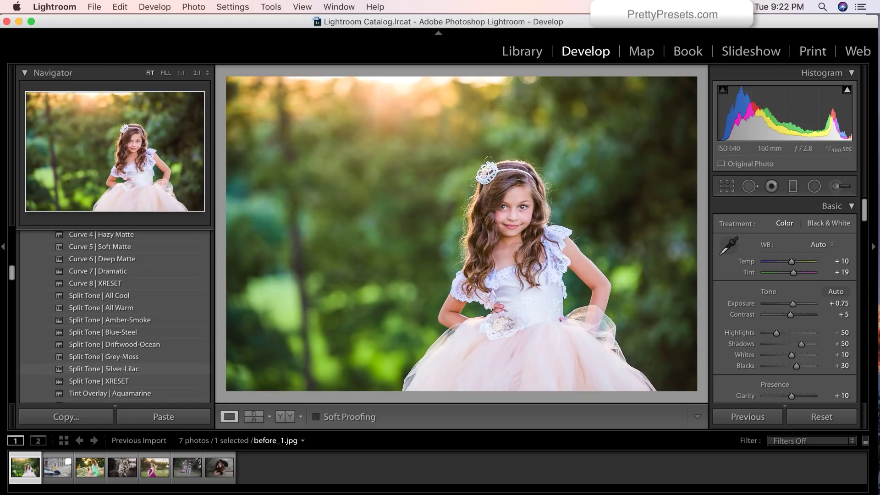
left_click(115, 369)
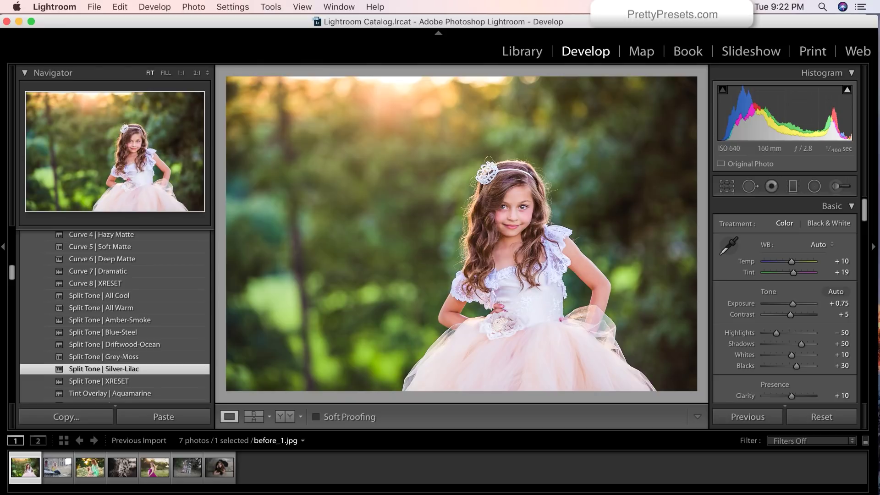
Apply the Contrast +15 preset from the PRETTY Portrait Toolkit to the photo
scroll(114, 316, "up", 1)
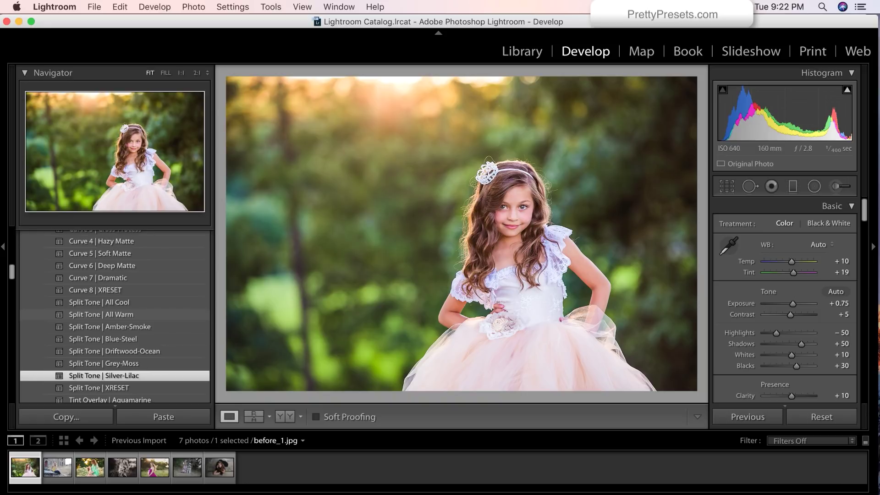
scroll(115, 323, "up", 4)
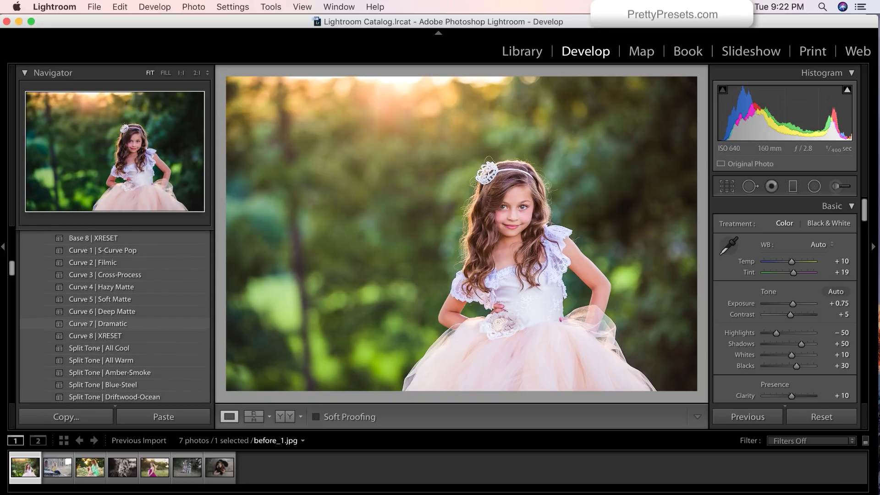
scroll(114, 323, "up", 2)
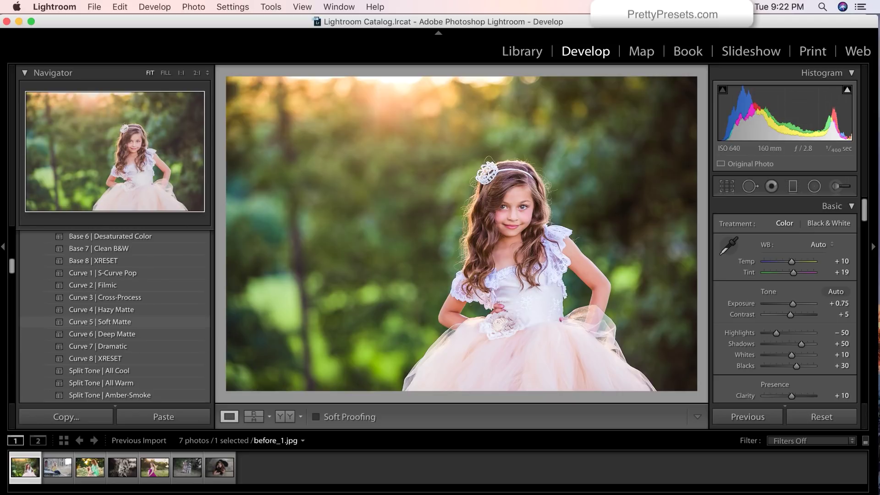
scroll(114, 321, "down", 15)
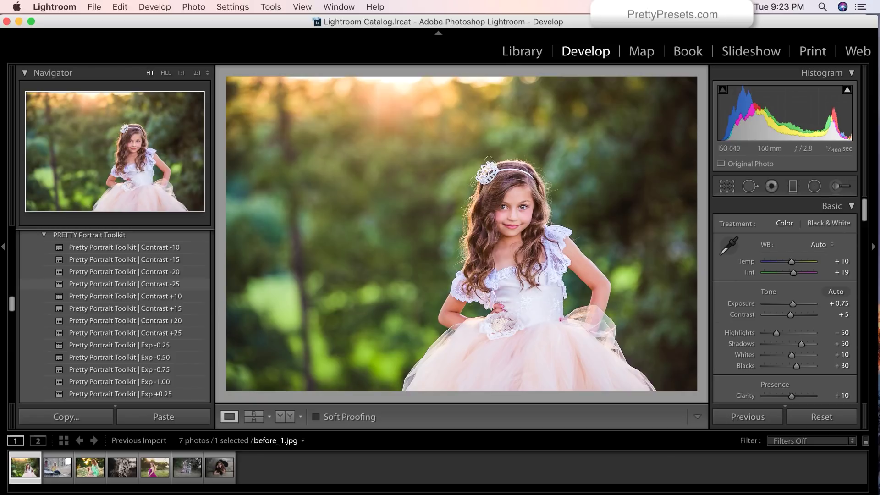
scroll(115, 317, "down", 1)
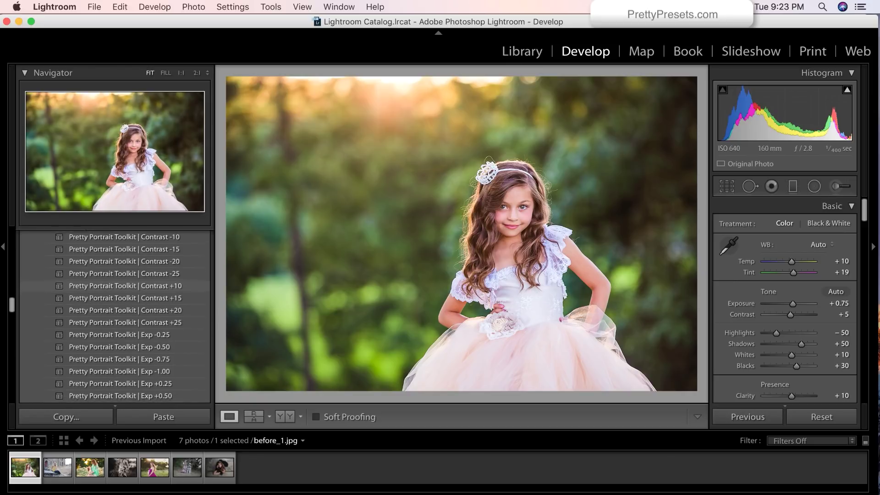
left_click(124, 298)
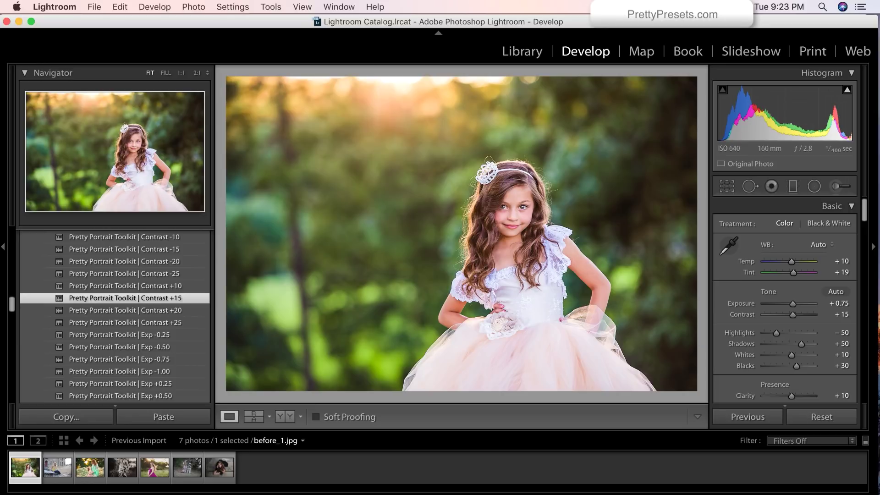
Add the Soft Vignette I preset from the PRETTY Portrait Toolkit to the photo
scroll(114, 316, "down", 7)
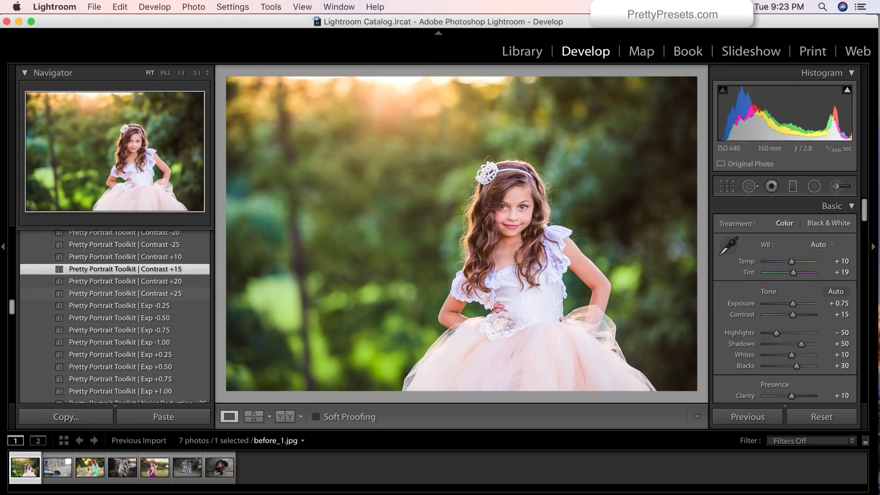
scroll(114, 298, "down", 8)
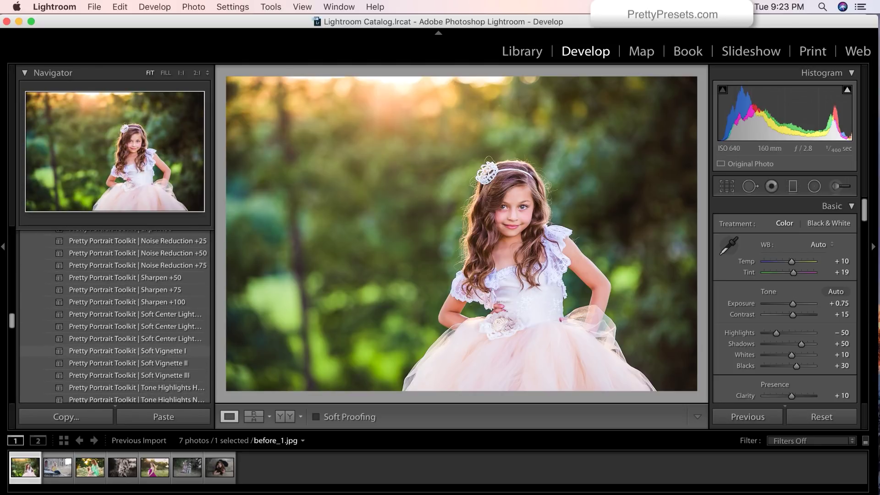
left_click(128, 351)
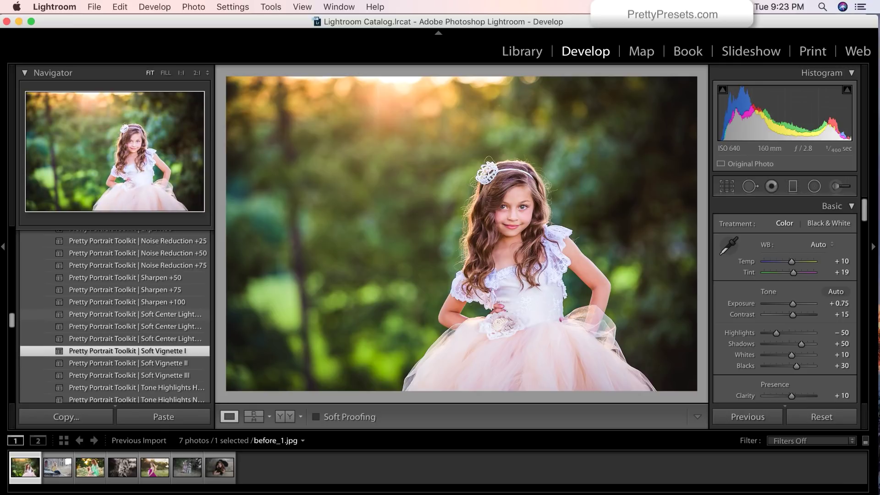
Apply the Portrait Toolkit presets Tone Highlights Soft and the Tone Shadows preset listed between Hard and Soft
scroll(114, 316, "down", 5)
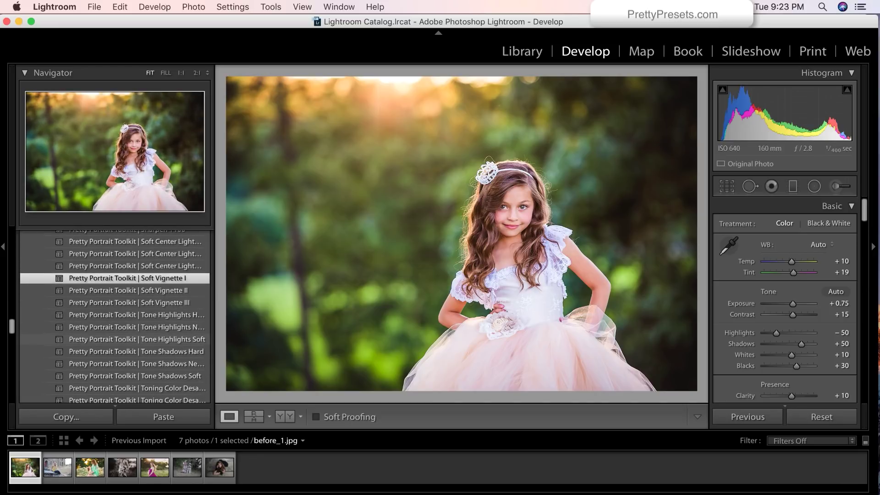
left_click(136, 339)
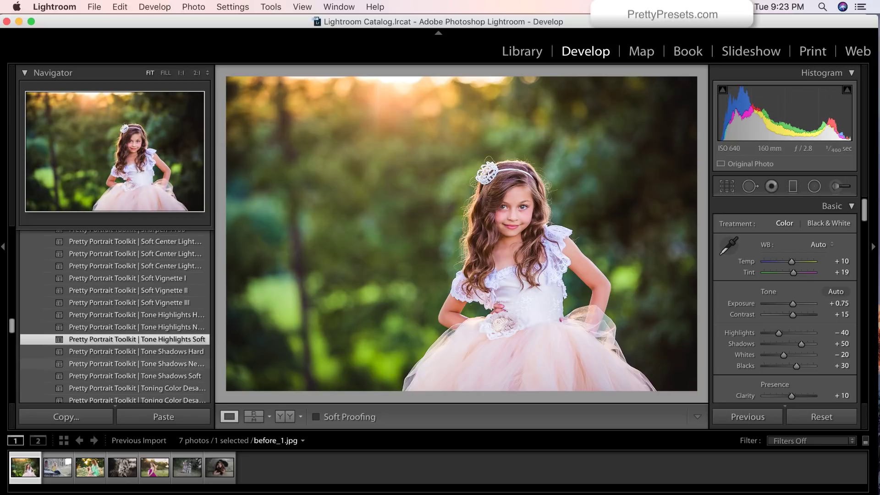
left_click(137, 363)
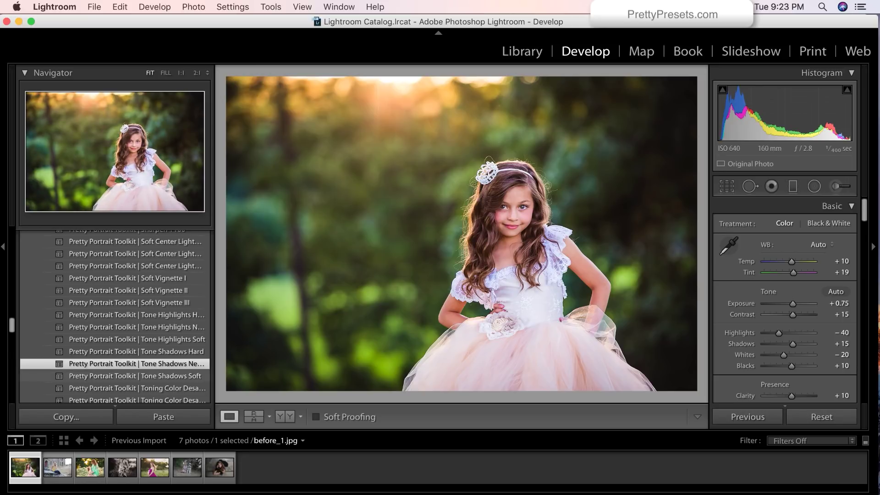
Apply the second of the three Toning Color Satur... presets, then compare the photo before and after and return to the single-photo view
scroll(114, 316, "down", 5)
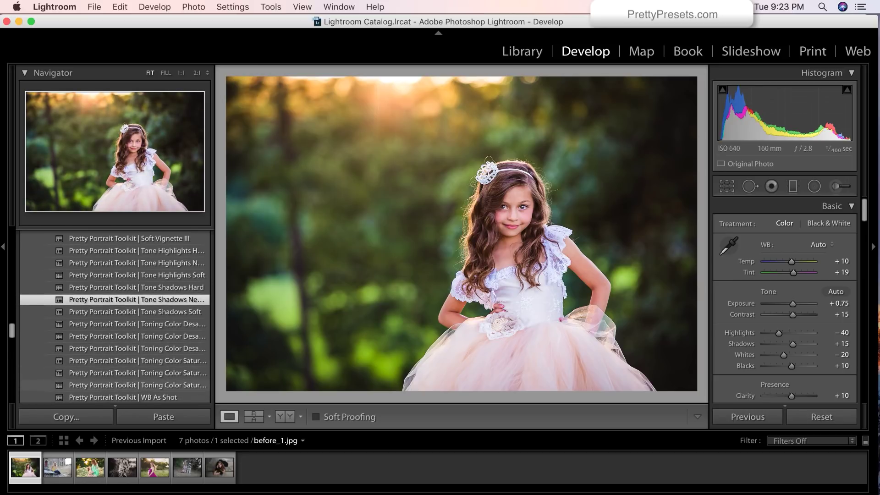
left_click(138, 370)
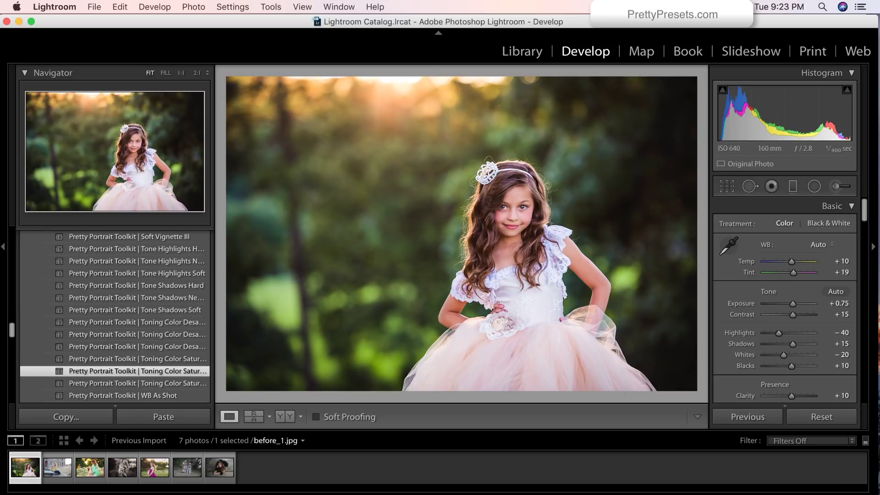
scroll(115, 317, "down", 10)
key("y")
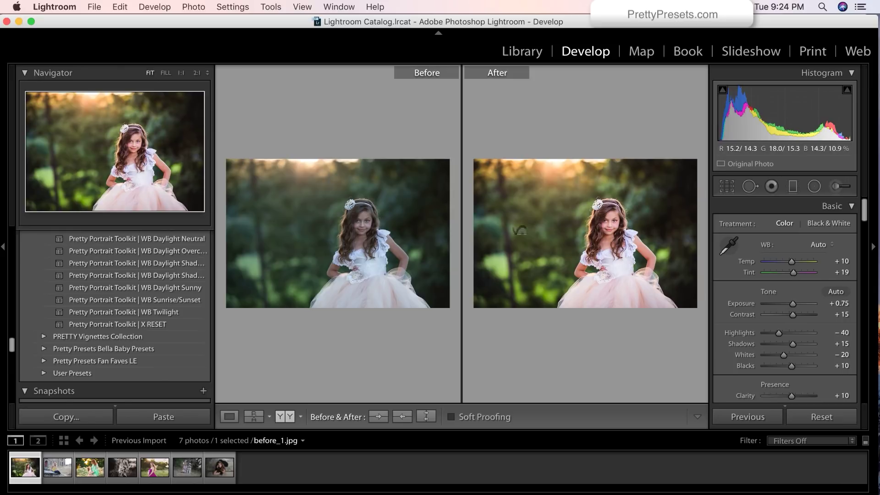
left_click(229, 417)
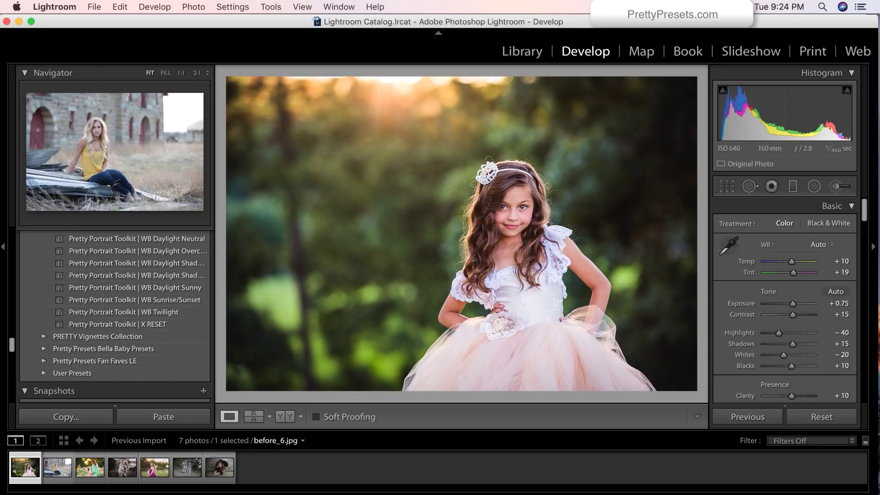
Open before_6.jpg for editing and correct its white balance with the Portrait Toolkit WB Auto preset
left_click(57, 468)
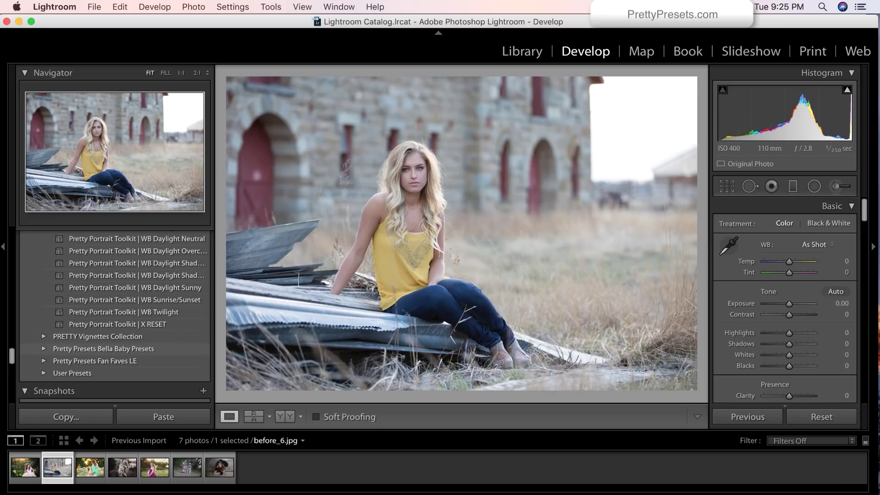
scroll(115, 349, "up", 3)
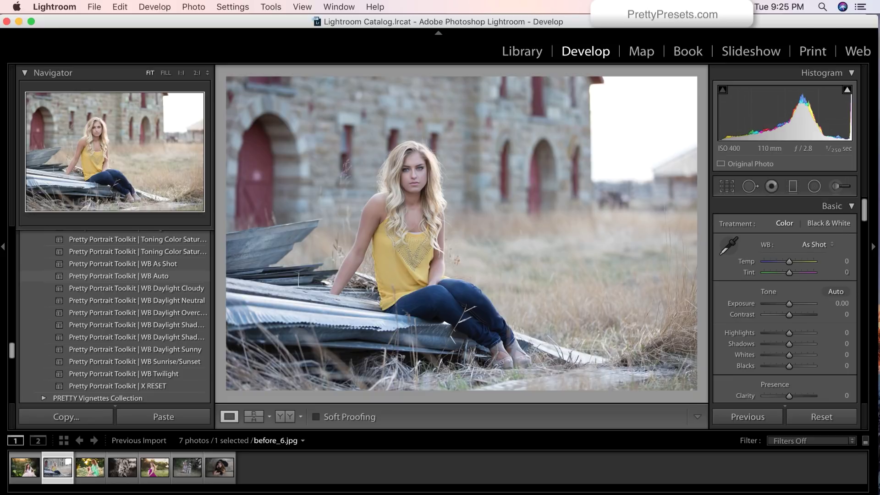
left_click(118, 276)
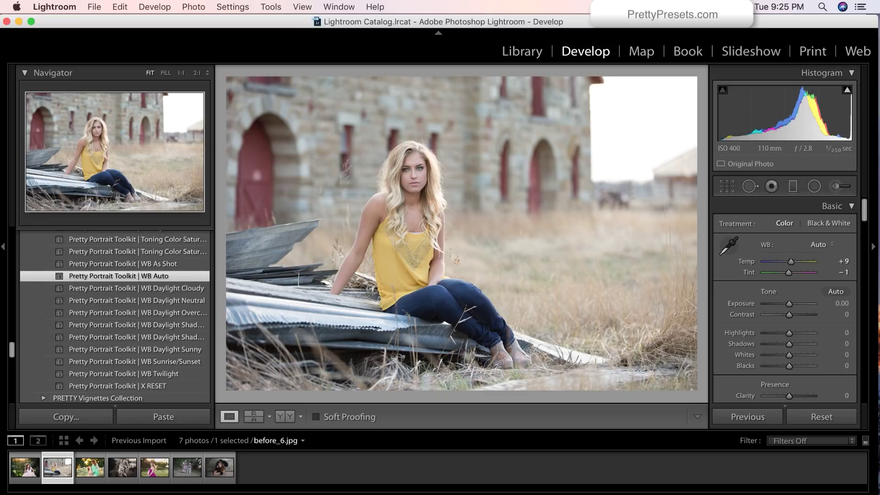
Look through the Clean Edit Portrait Workflow presets and apply X Pretty Mixer | Fave 5 to before_6.jpg
scroll(114, 317, "up", 15)
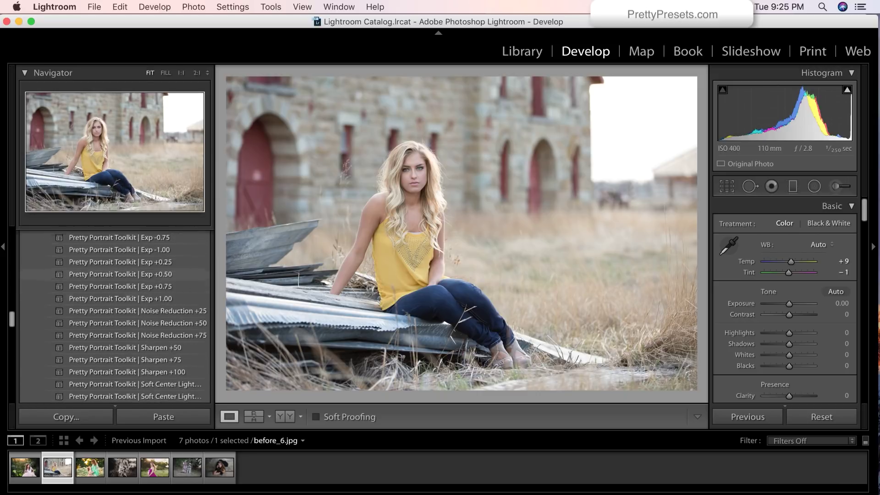
scroll(114, 316, "up", 6)
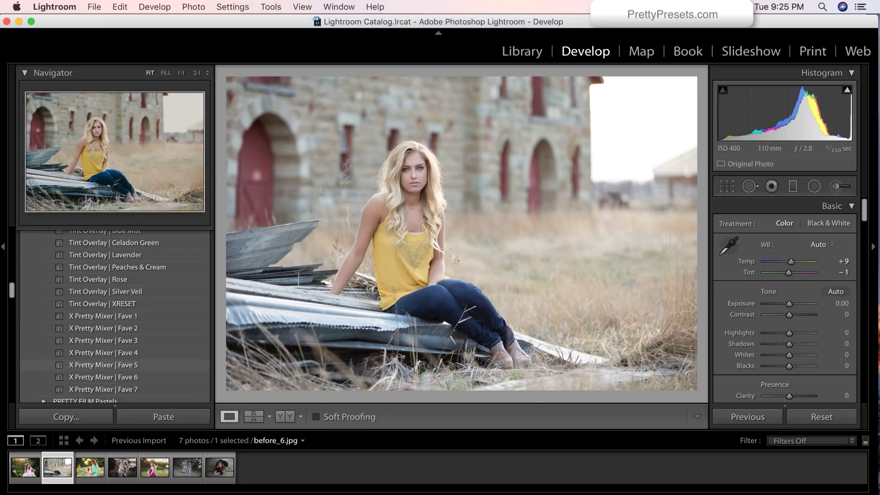
scroll(114, 265, "up", 2)
scroll(114, 266, "up", 4)
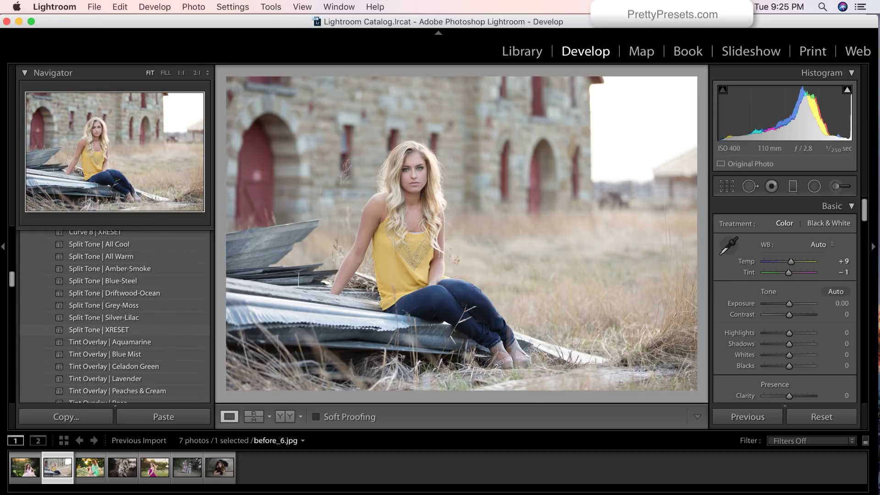
scroll(114, 298, "up", 7)
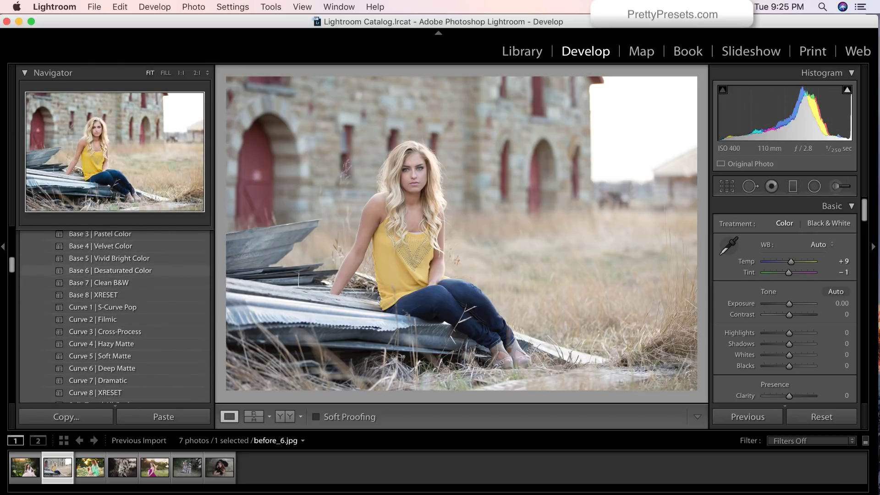
scroll(114, 271, "down", 14)
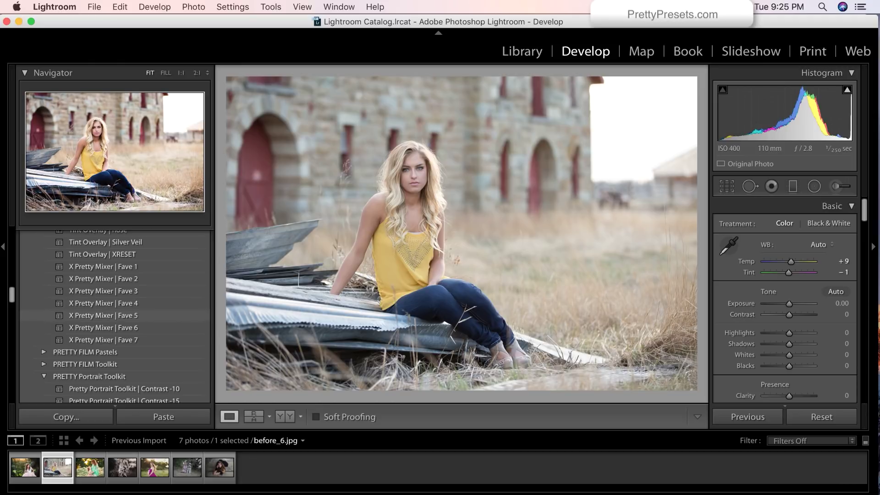
left_click(103, 316)
Apply the Curve 1 | S-Curve Pop preset and the Portrait Toolkit Contrast +20 preset to before_6.jpg
scroll(104, 310, "up", 5)
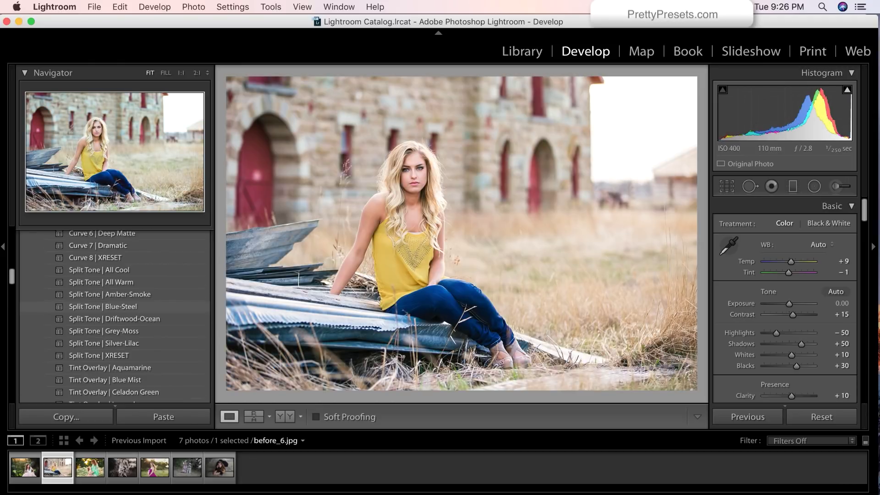
scroll(103, 306, "up", 5)
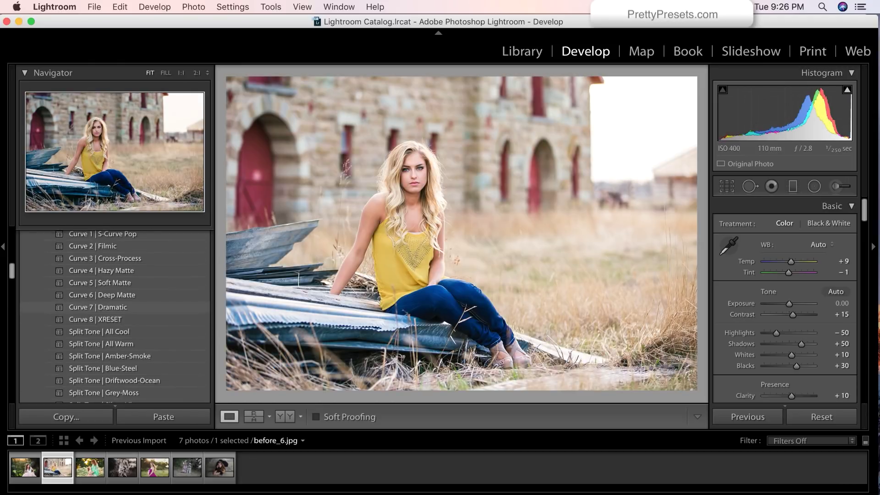
scroll(104, 305, "up", 2)
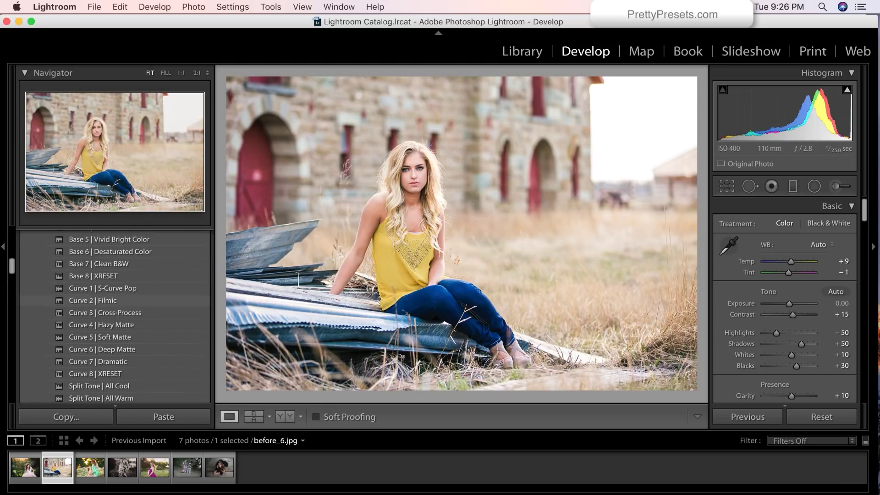
left_click(104, 288)
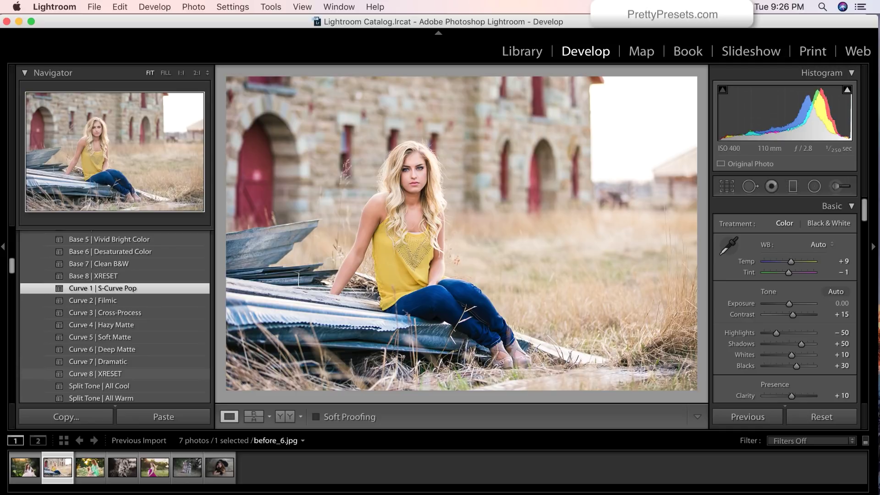
scroll(115, 317, "down", 10)
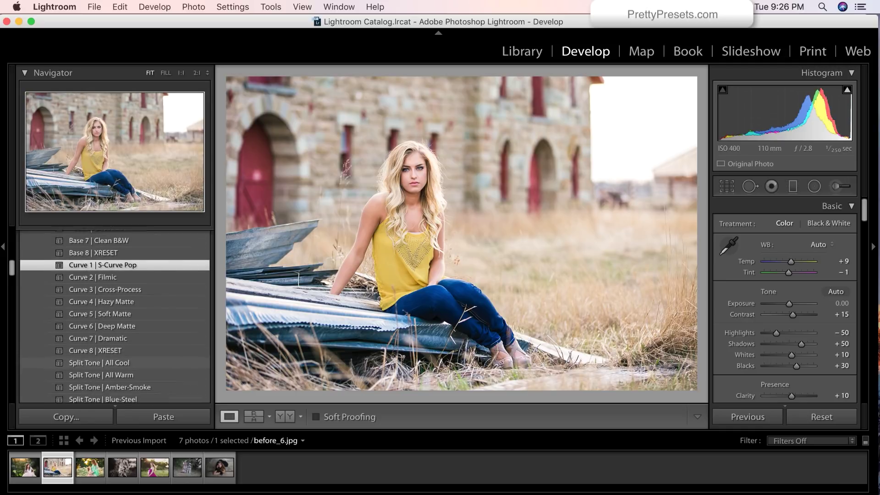
left_click(125, 258)
Add the Portrait Toolkit presets Soft Vignette I and Noise Reduction +50 to before_6.jpg
scroll(115, 321, "down", 8)
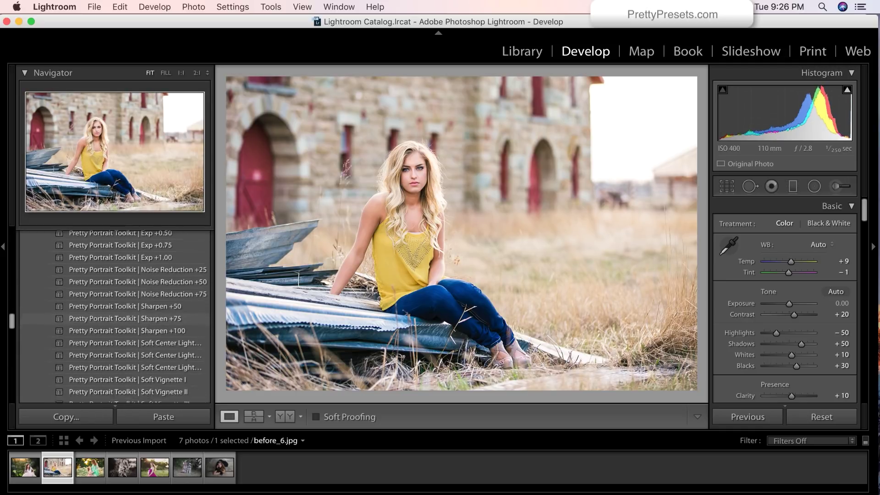
left_click(126, 339)
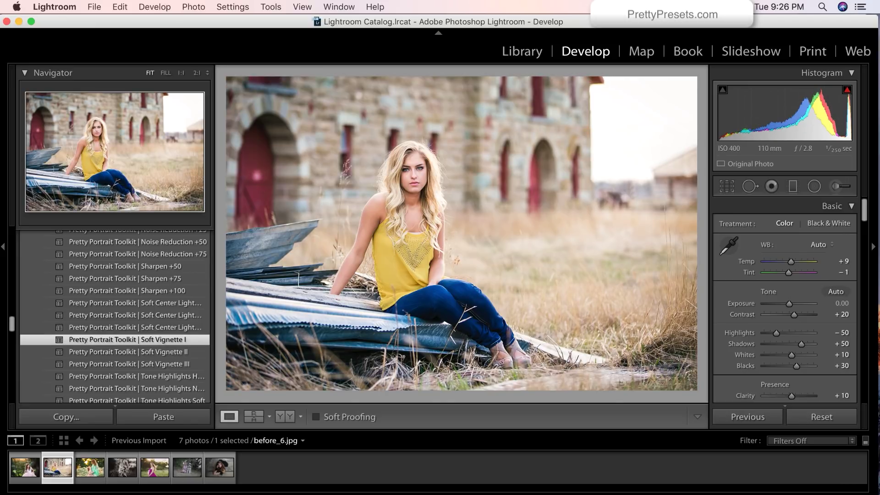
scroll(115, 316, "up", 3)
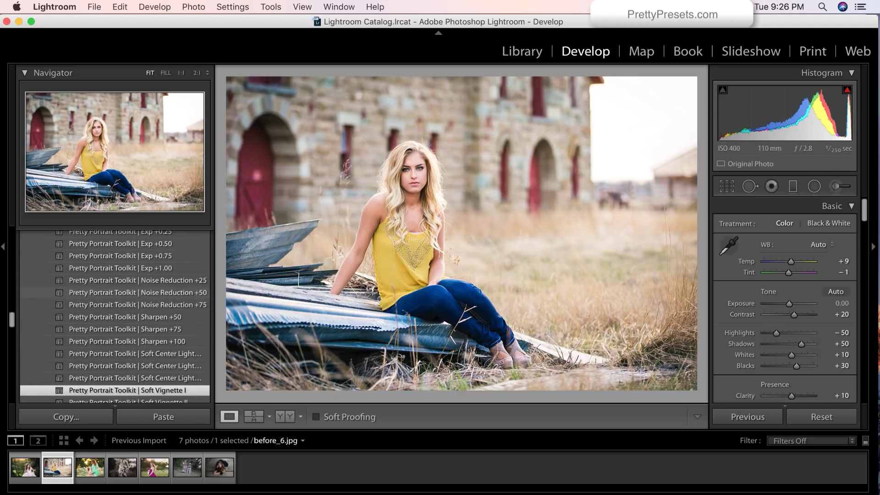
left_click(137, 293)
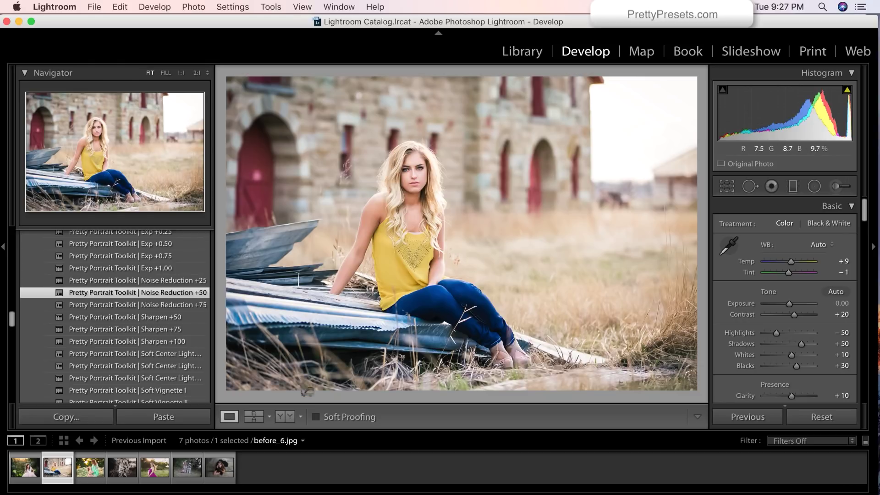
Compare the edited photos before_6.jpg and before_5.jpg with their originals in the before and after view
left_click(285, 417)
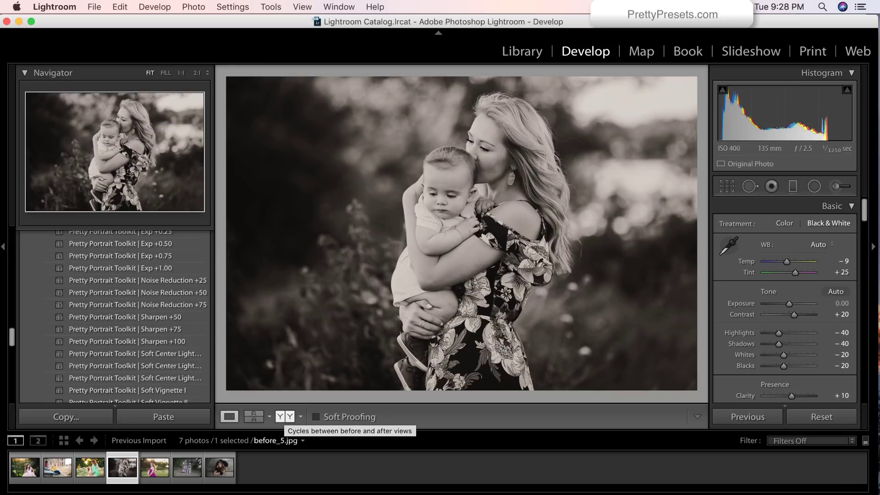
left_click(285, 416)
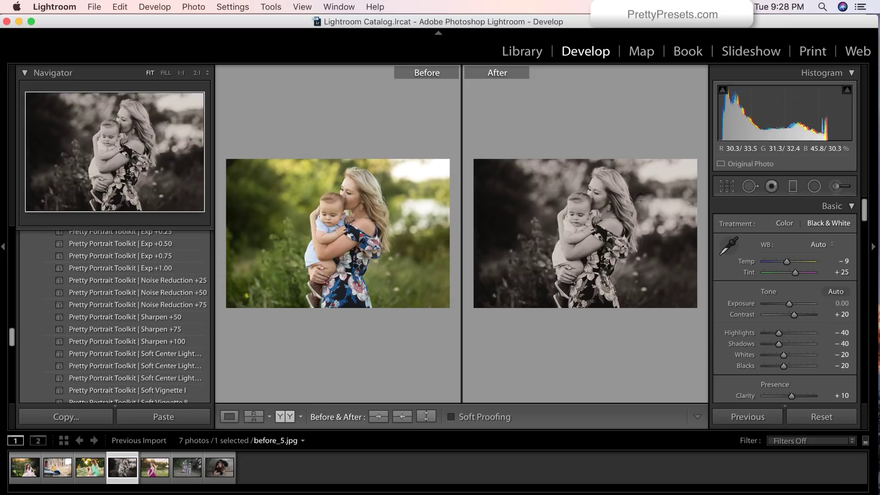
Open before_2.jpg and compare its edit with the original in the side-by-side before and after view
left_click(229, 416)
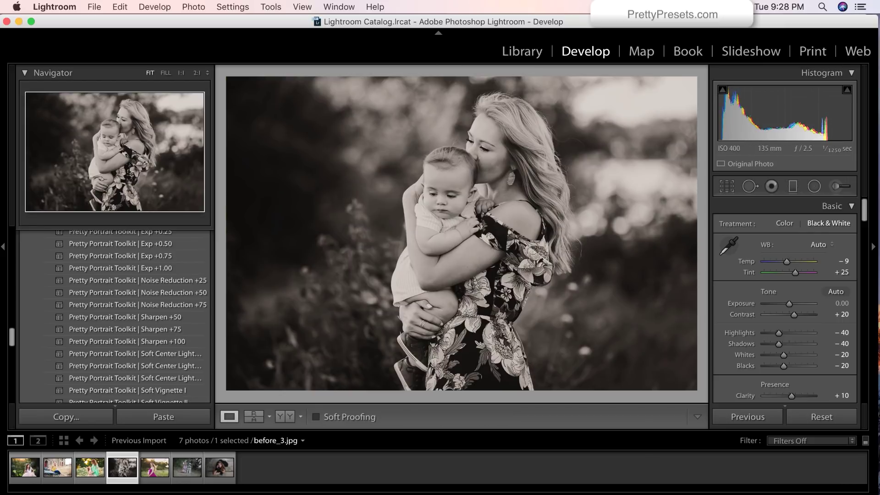
left_click(155, 467)
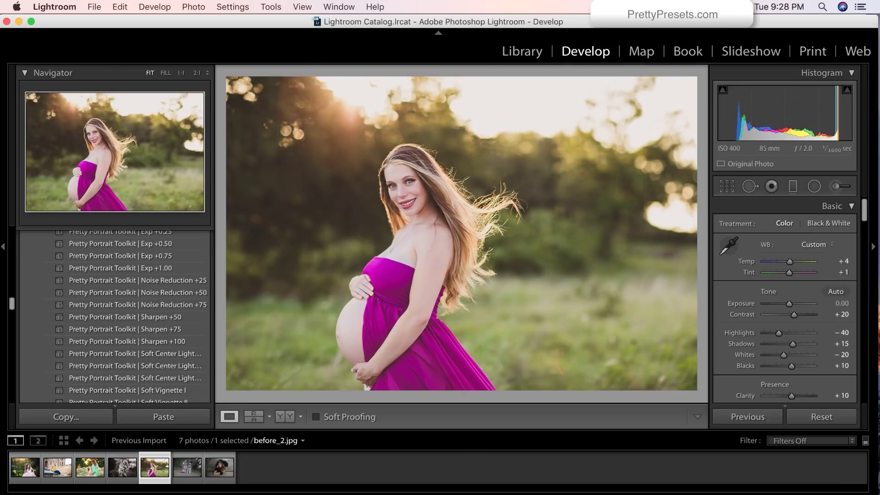
left_click(285, 417)
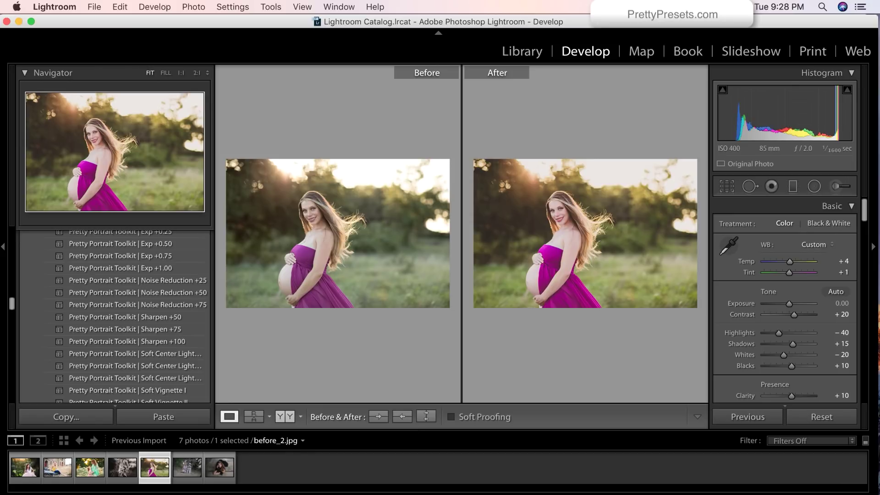
left_click(230, 416)
Open before_4.jpg and apply the Pretty Portrait Toolkit | WB Auto preset to it
left_click(187, 468)
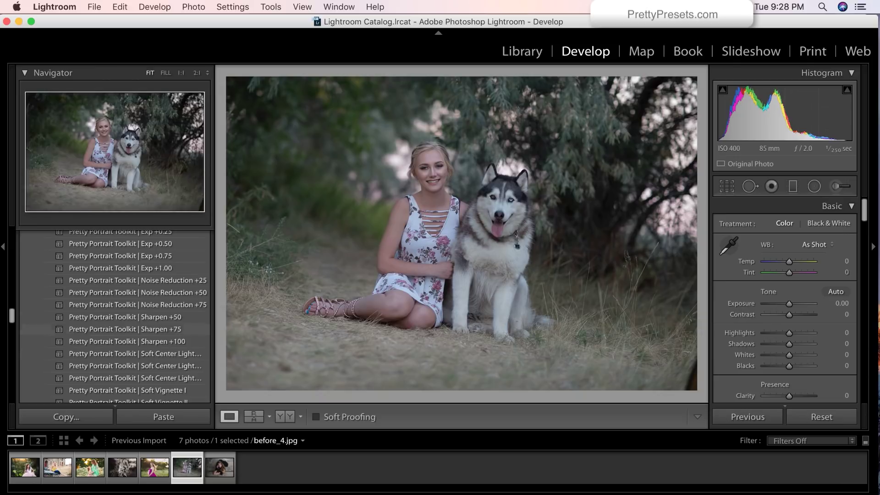
scroll(115, 316, "up", 3)
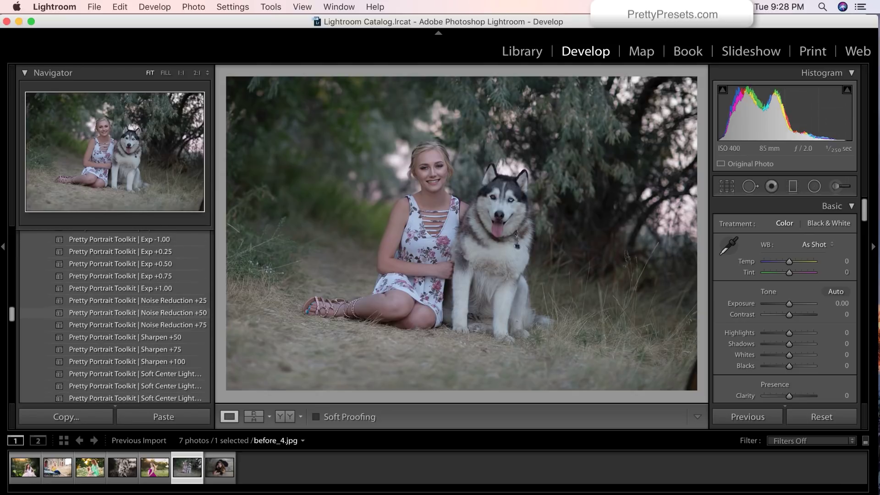
scroll(115, 317, "up", 10)
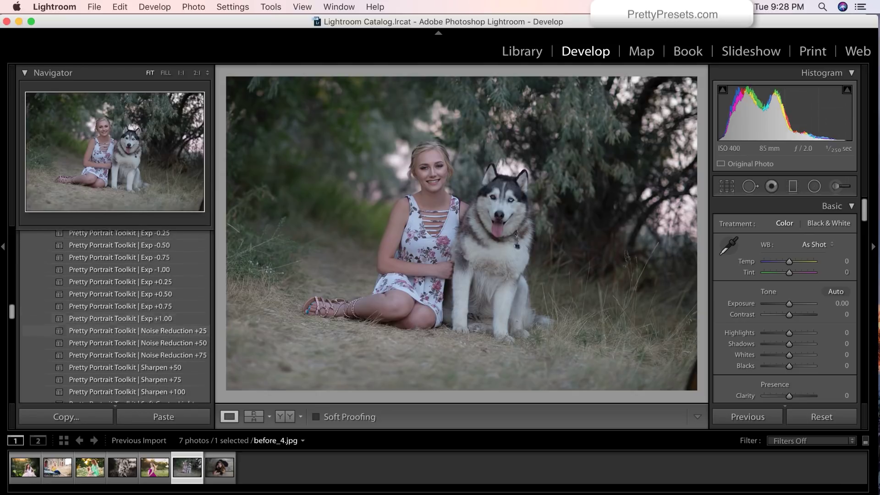
scroll(115, 321, "down", 20)
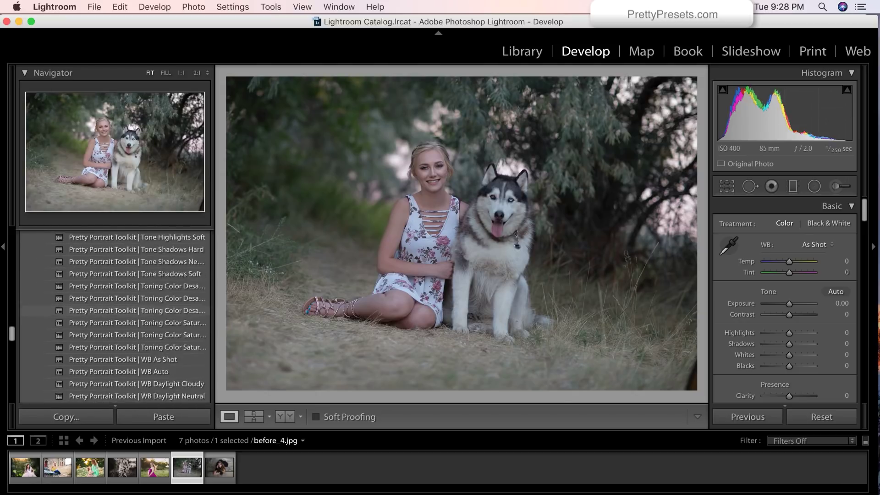
scroll(114, 318, "up", 15)
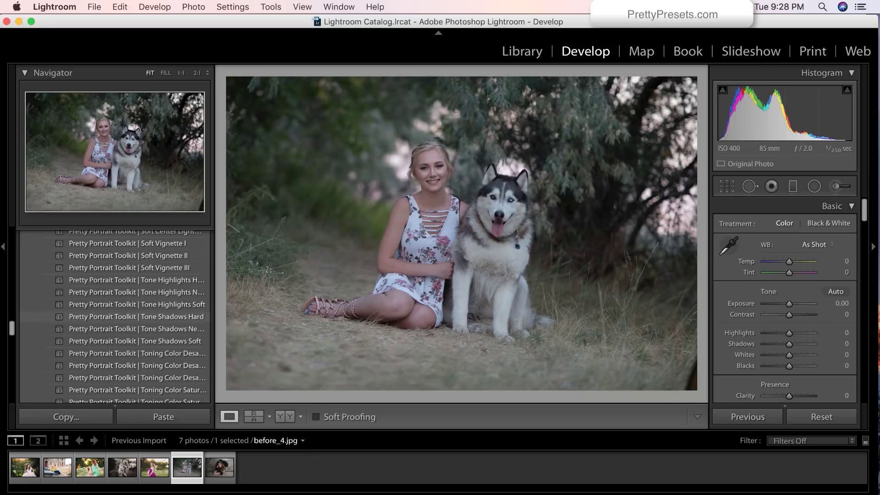
scroll(115, 316, "down", 9)
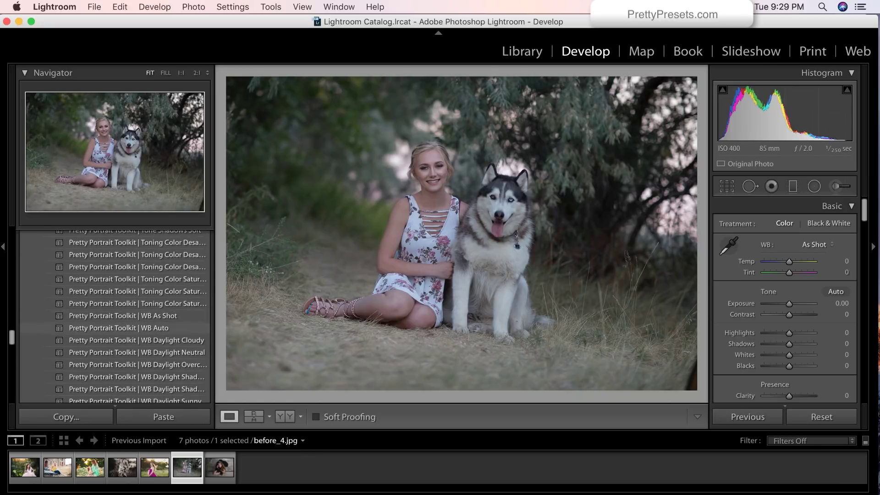
left_click(118, 328)
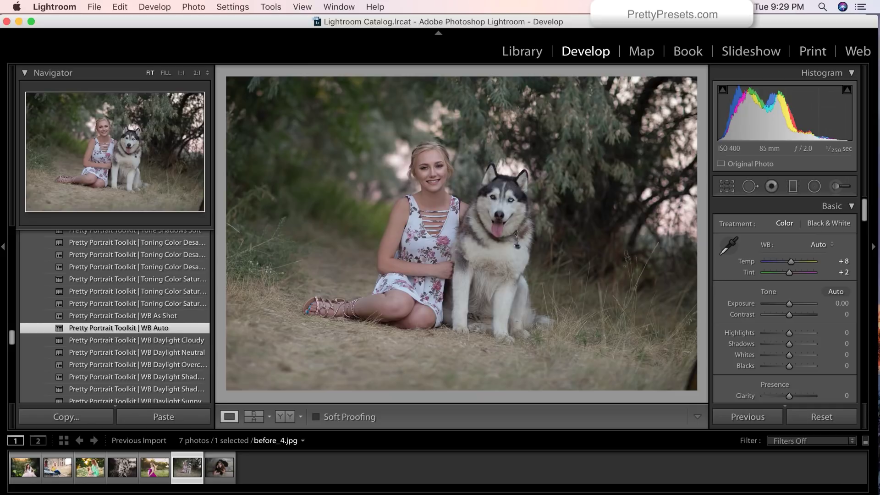
Brighten before_4.jpg with the Pretty Portrait Toolkit | Exp +0.50 preset
scroll(114, 316, "up", 20)
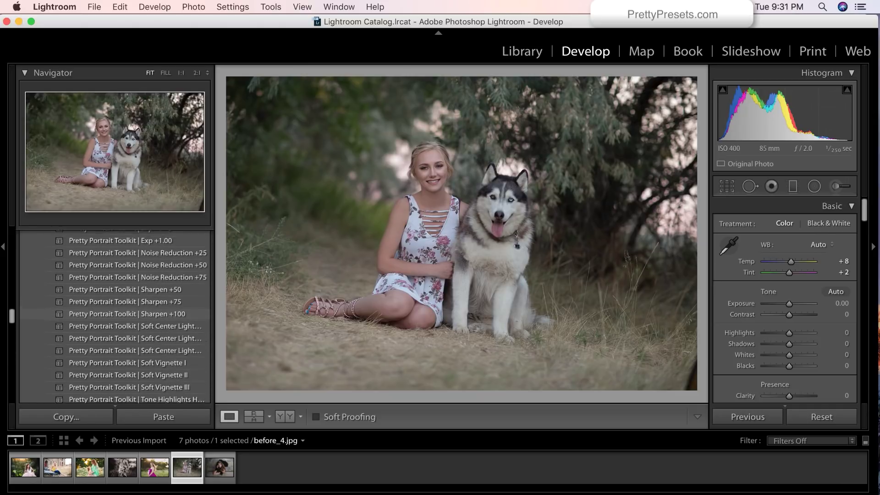
scroll(115, 314, "up", 1)
scroll(115, 317, "up", 3)
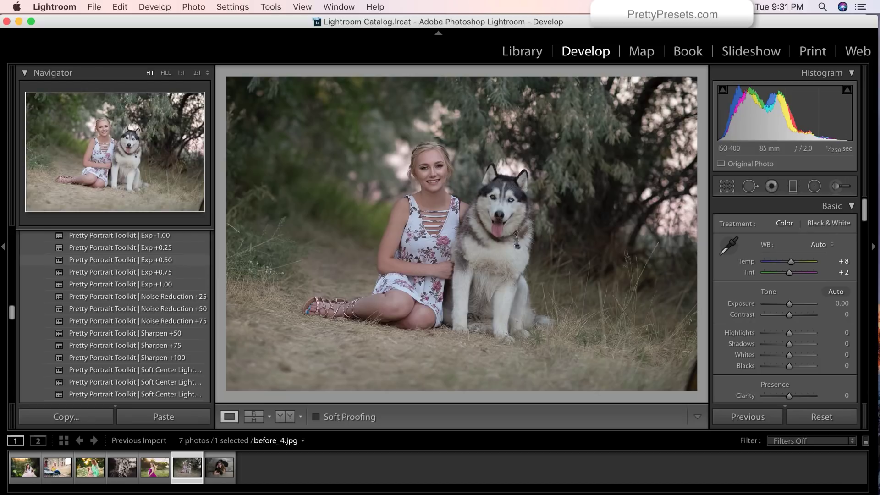
left_click(120, 259)
Apply the Base 3 | Pastel Color preset to before_4.jpg and compare the edit with the original side by side
scroll(114, 316, "up", 15)
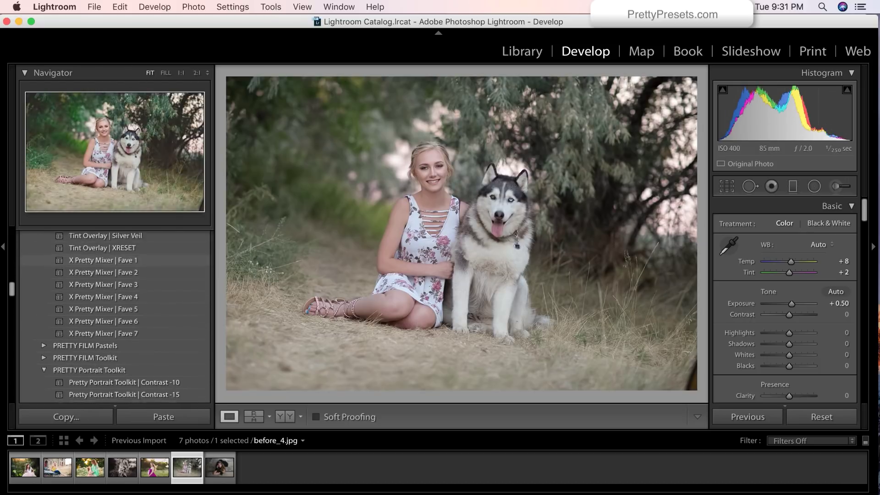
scroll(120, 260, "up", 10)
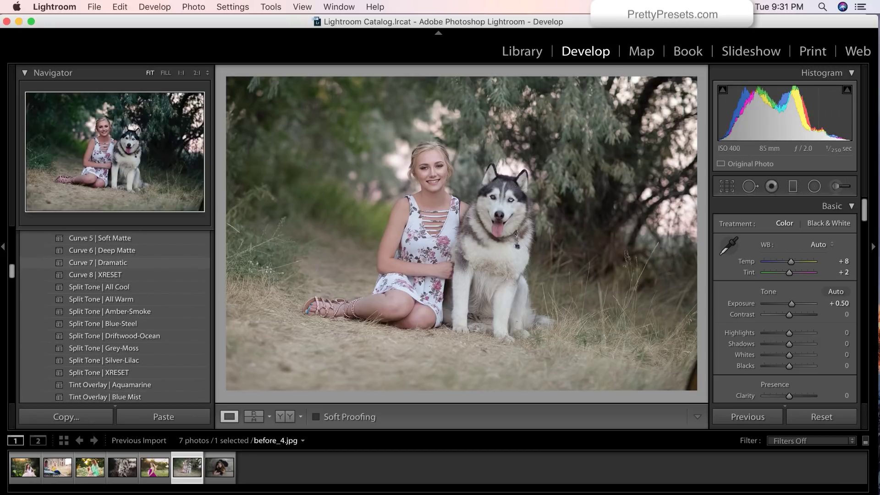
scroll(120, 266, "up", 6)
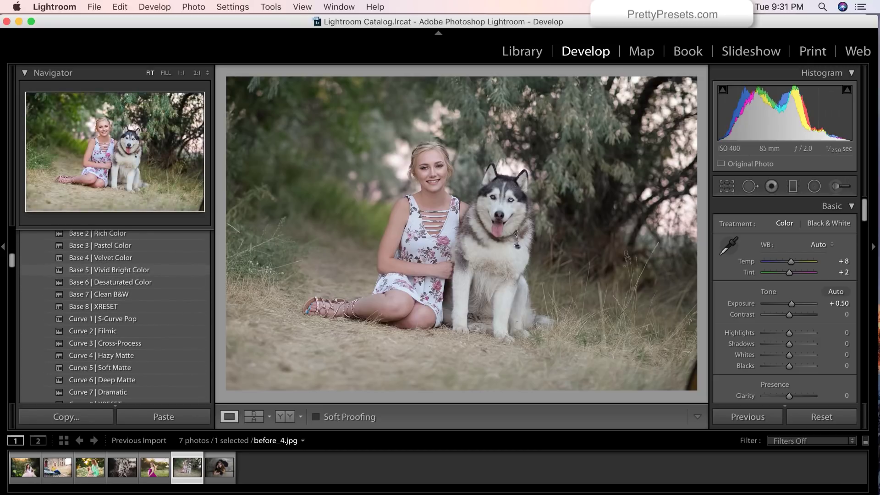
scroll(120, 275, "up", 3)
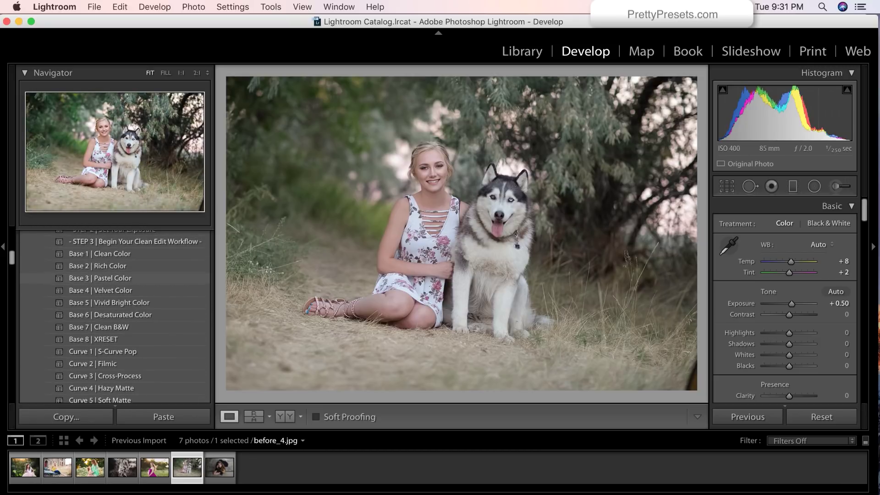
left_click(121, 277)
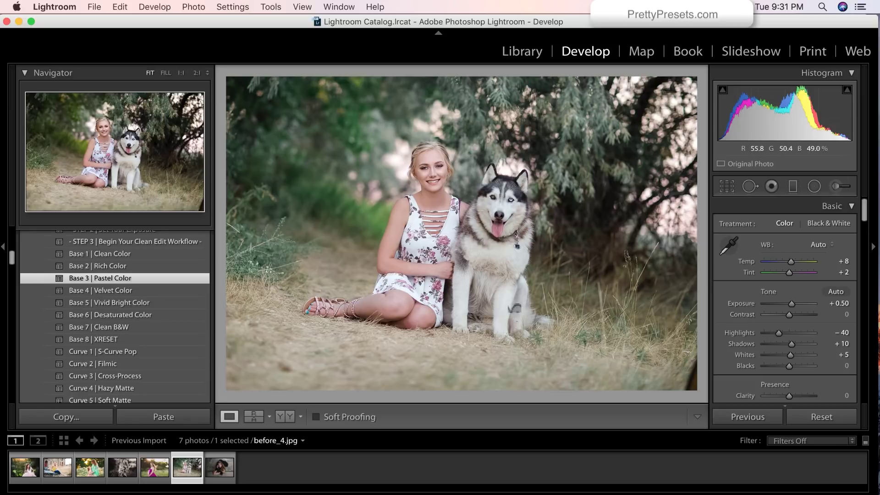
left_click(285, 417)
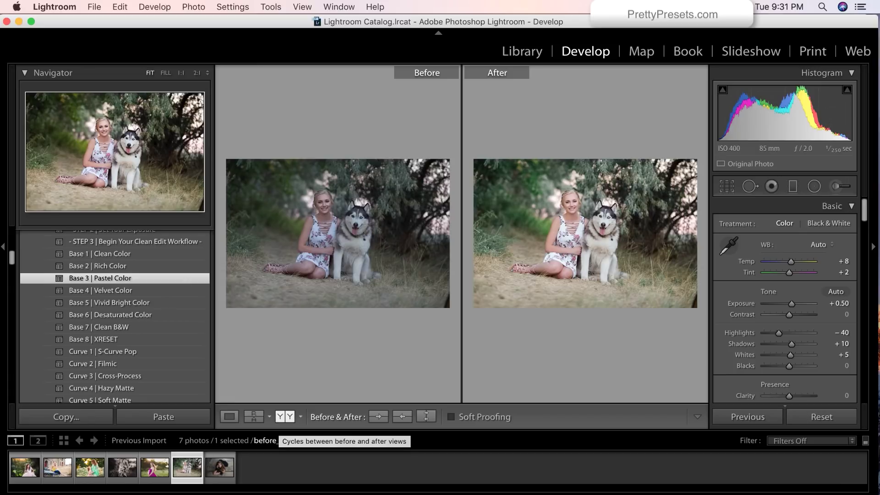
left_click(229, 417)
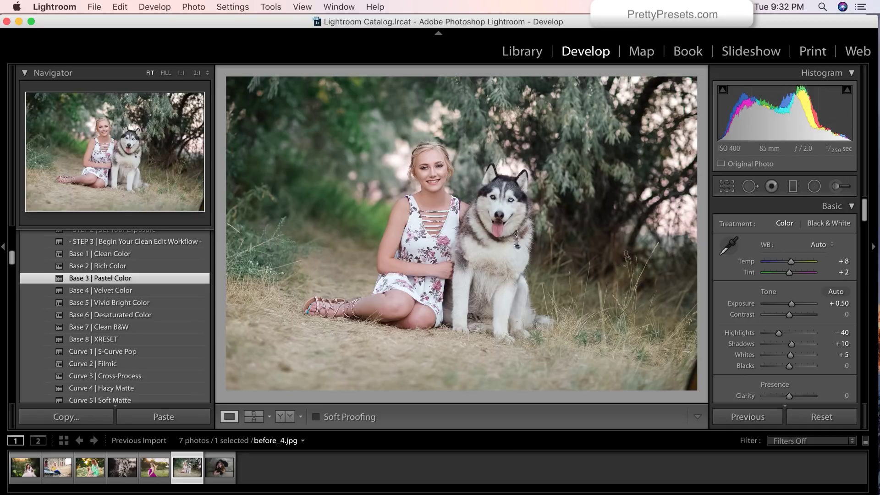
Open before_7.jpg and apply the Pretty Portrait Toolkit | WB Auto preset to it
key("Right")
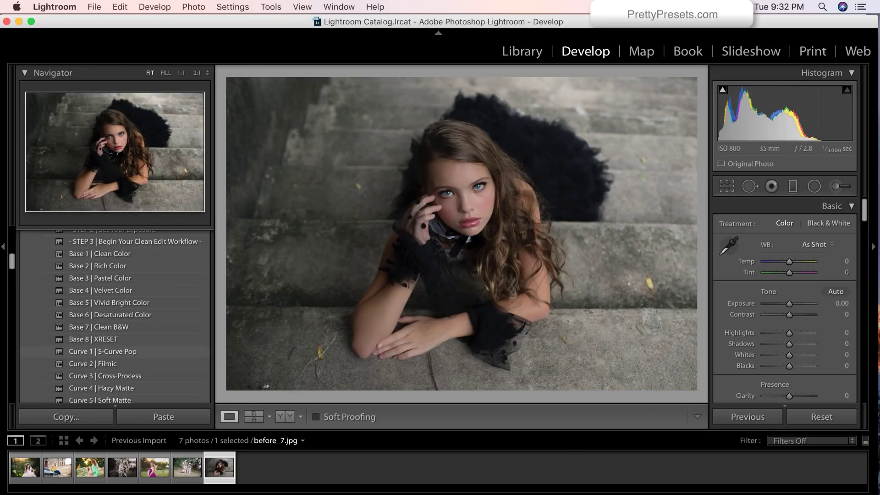
scroll(115, 344, "down", 20)
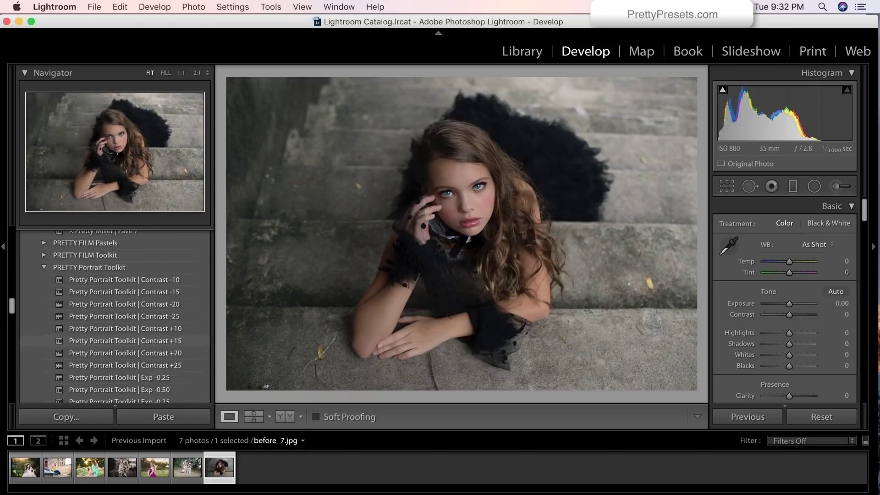
scroll(115, 316, "down", 15)
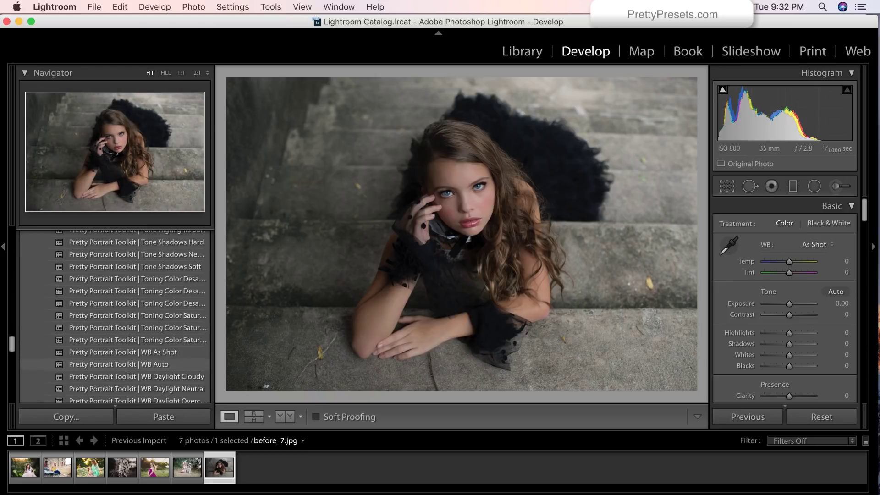
scroll(130, 316, "down", 2)
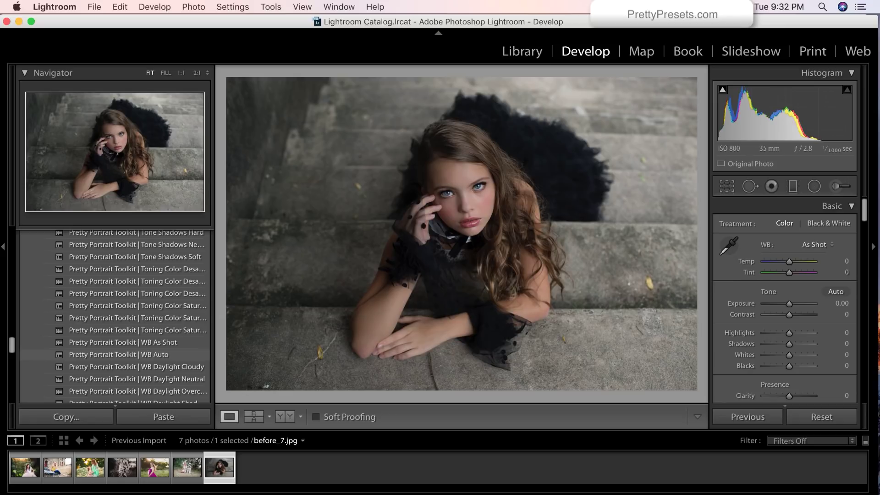
left_click(118, 354)
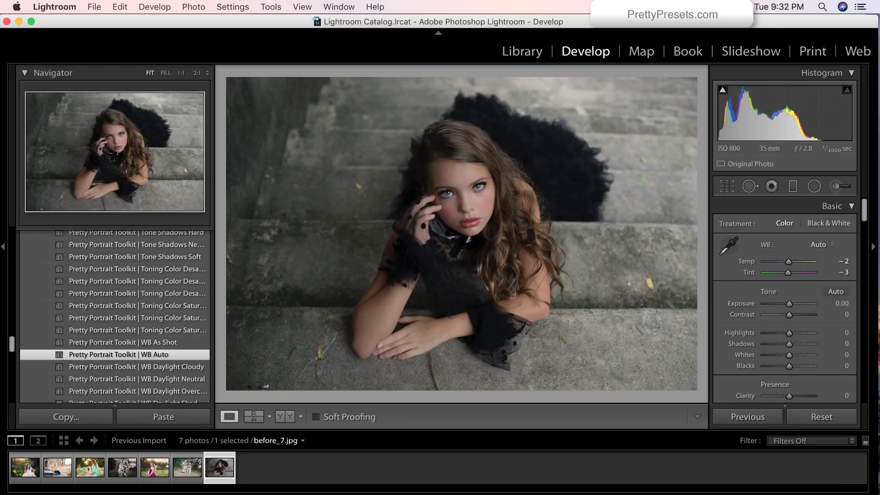
Brighten before_7.jpg with the Pretty Portrait Toolkit | Exp +0.25 preset
scroll(114, 316, "up", 8)
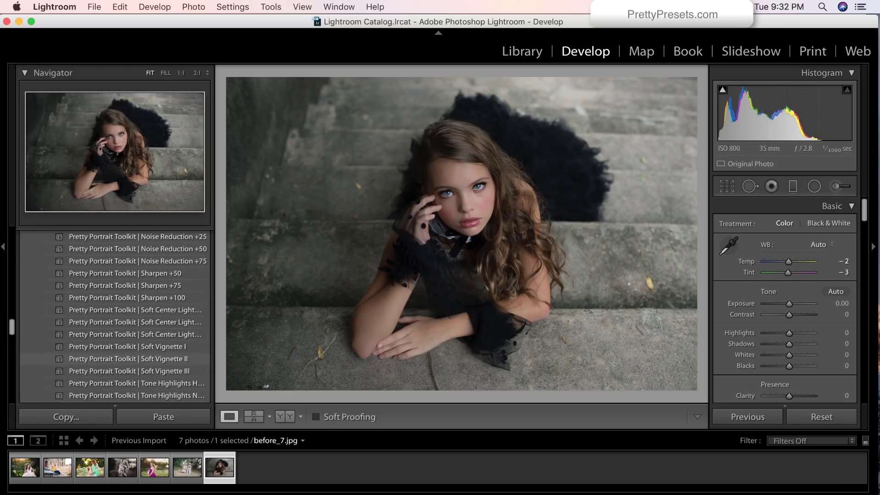
scroll(115, 316, "down", 1)
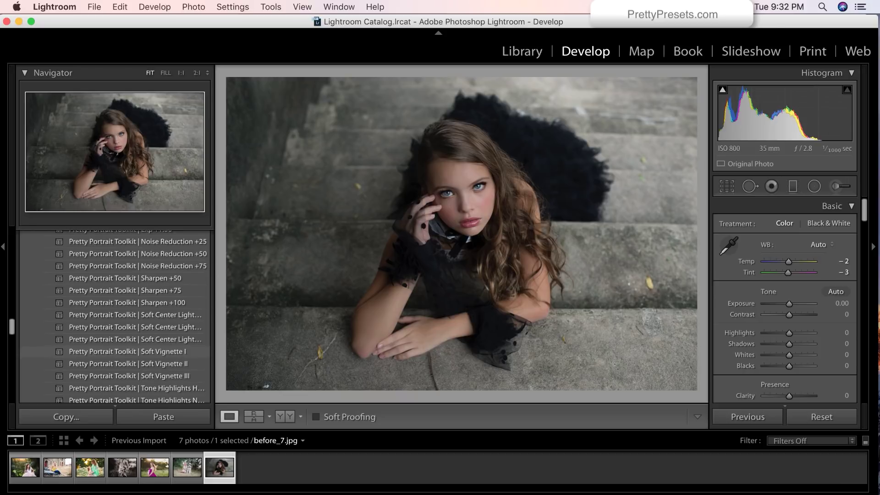
scroll(114, 272, "up", 1)
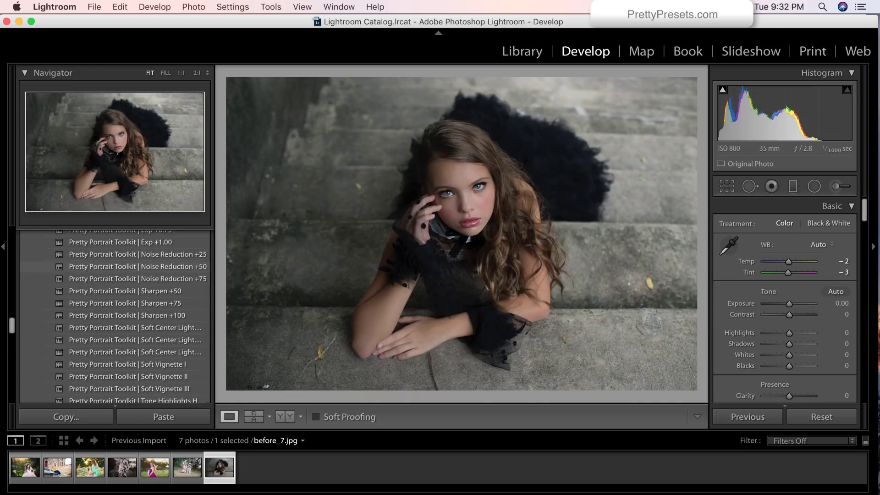
scroll(115, 316, "up", 8)
left_click(119, 303)
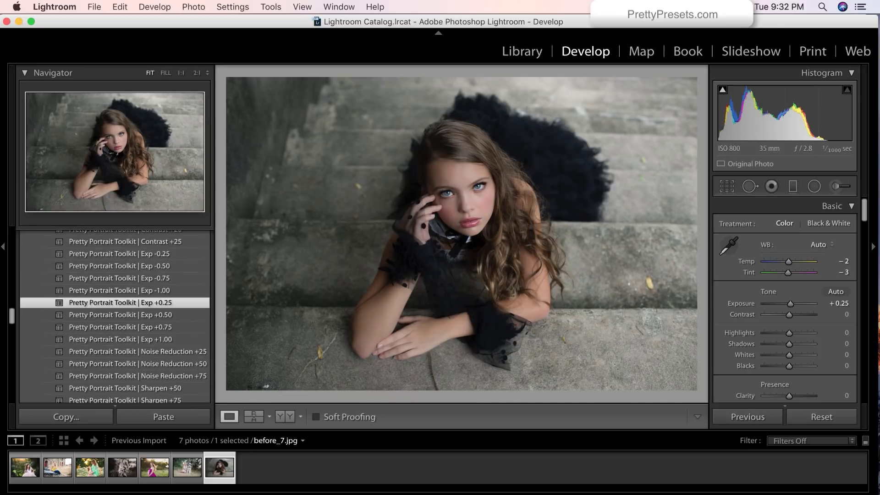
Apply the Clean Edit preset X Pretty Mixer | Fave 6 to before_7.jpg
scroll(115, 312, "down", 15)
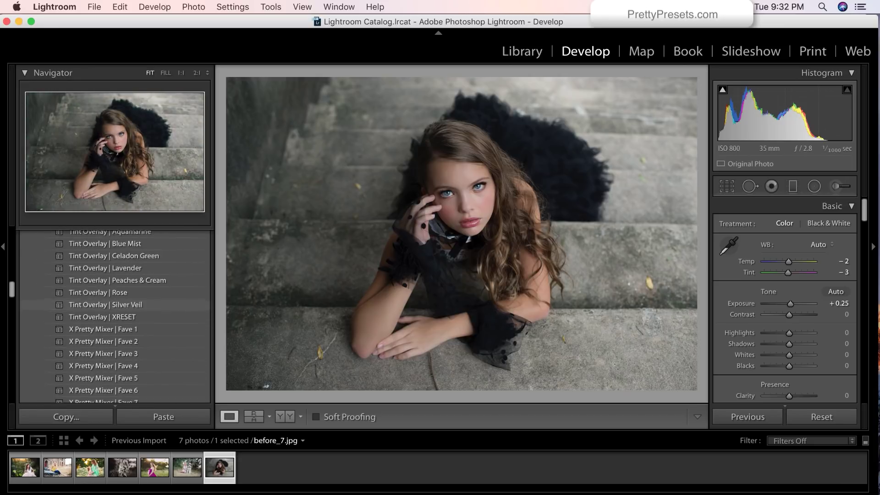
scroll(115, 304, "down", 2)
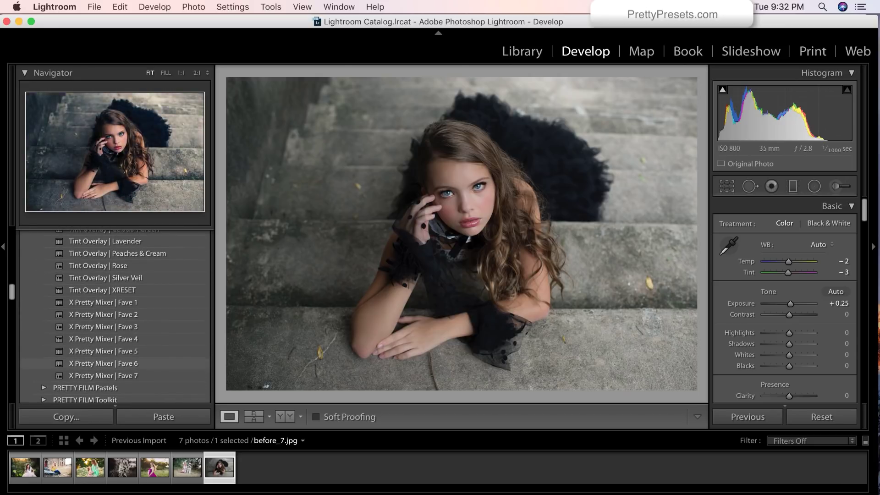
left_click(103, 363)
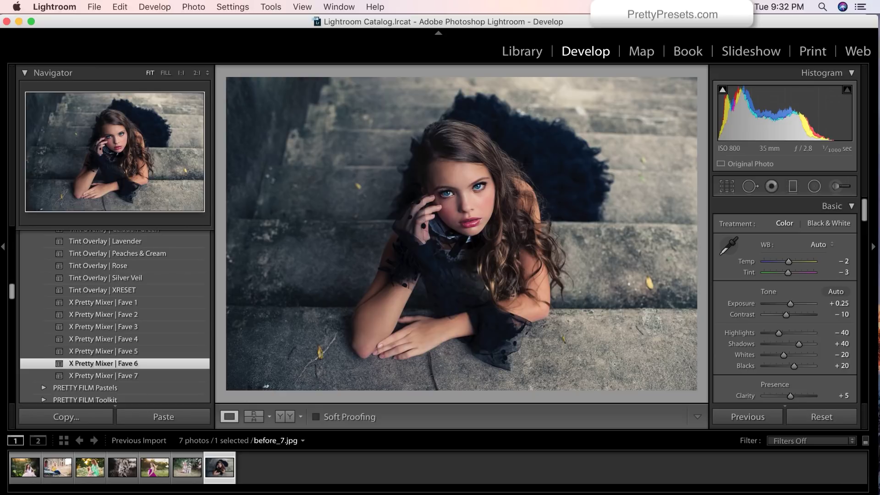
Apply the Pretty Portrait Toolkit presets Tone Highlights Soft and Tone Shadows Ne… to before_7.jpg
scroll(114, 316, "down", 3)
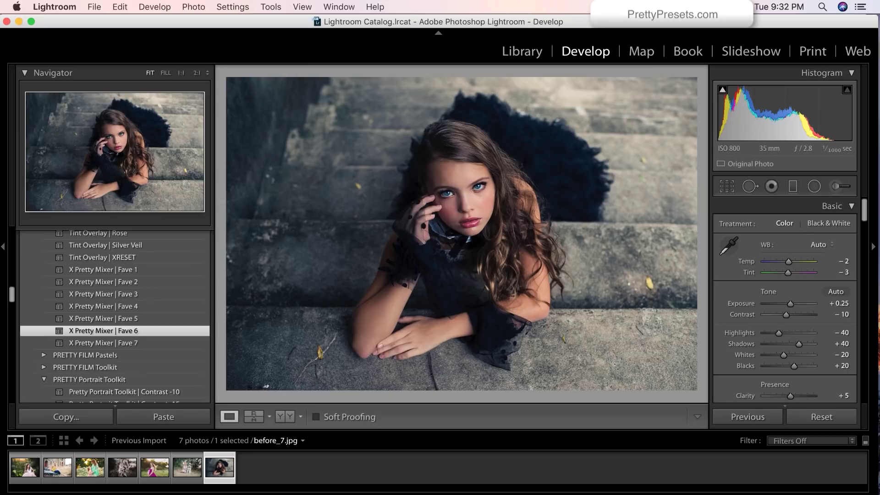
scroll(115, 317, "down", 1)
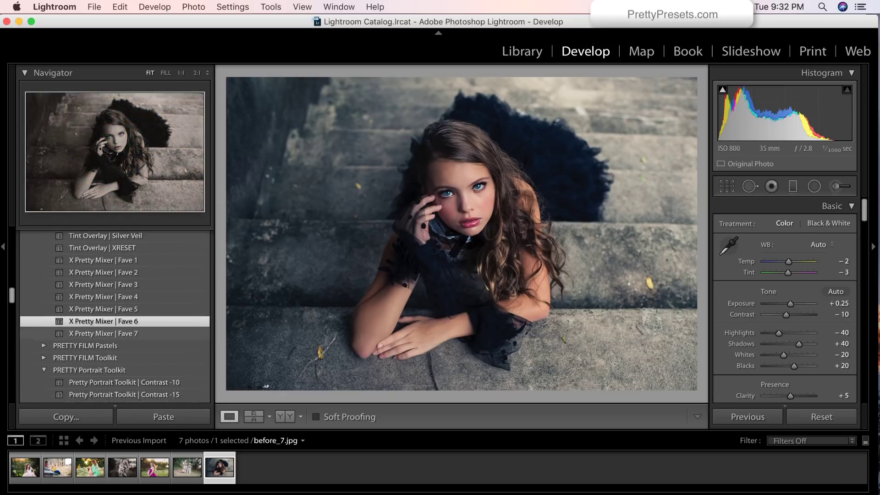
scroll(115, 317, "down", 3)
scroll(115, 316, "down", 10)
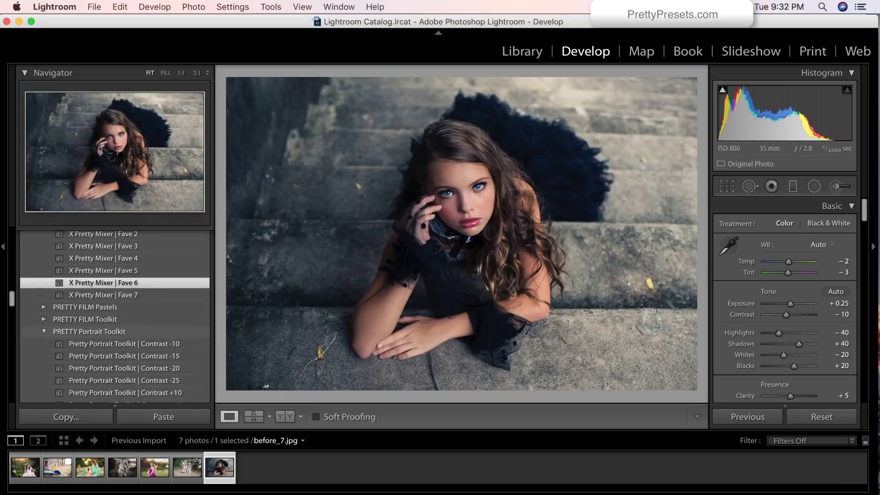
scroll(115, 317, "down", 1)
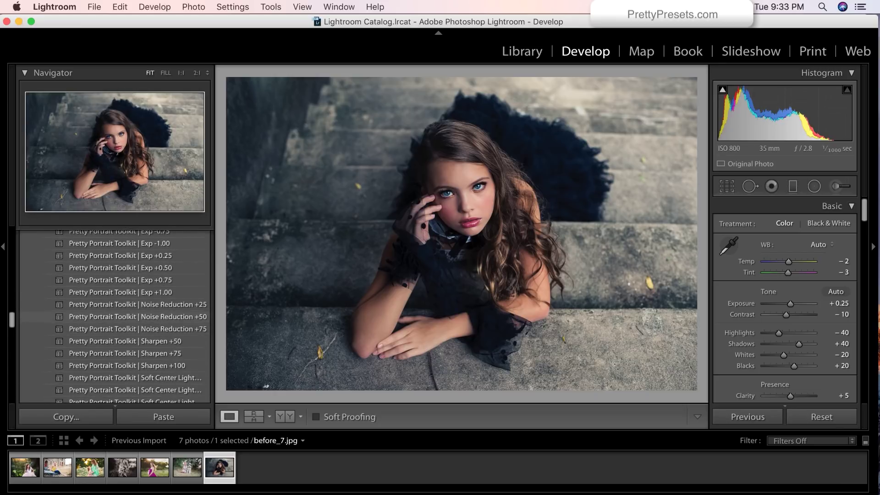
scroll(115, 316, "down", 5)
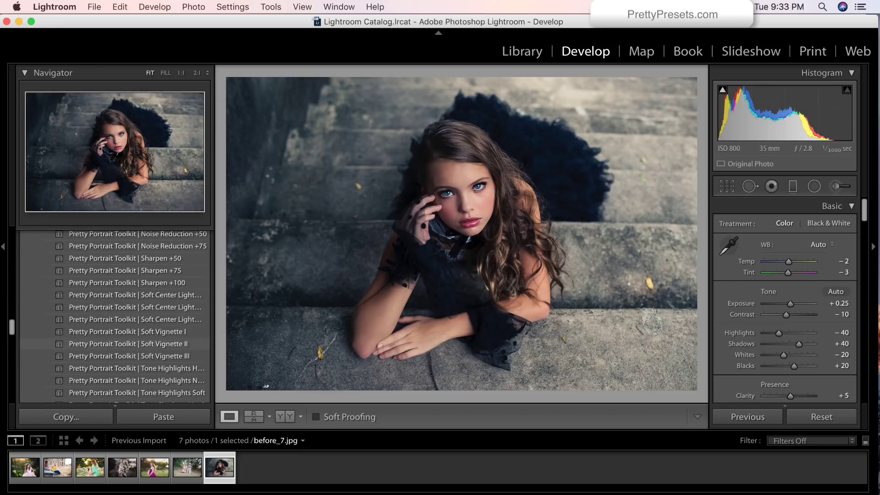
left_click(137, 393)
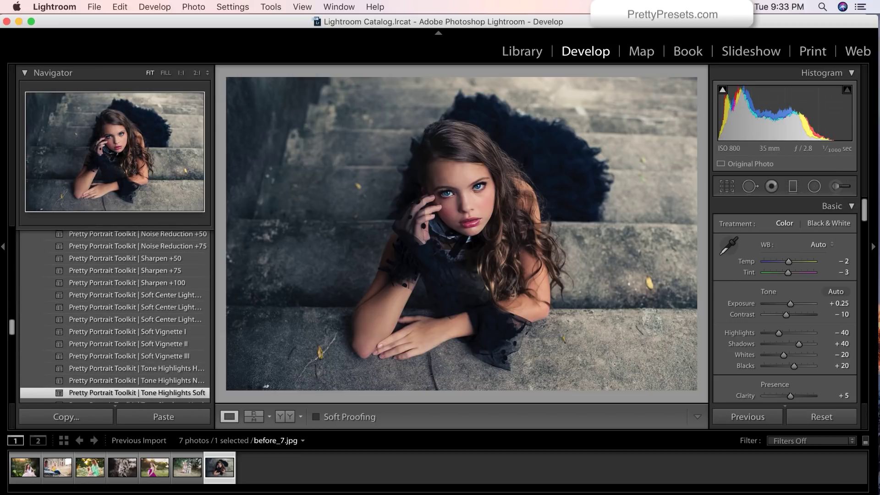
scroll(114, 317, "down", 3)
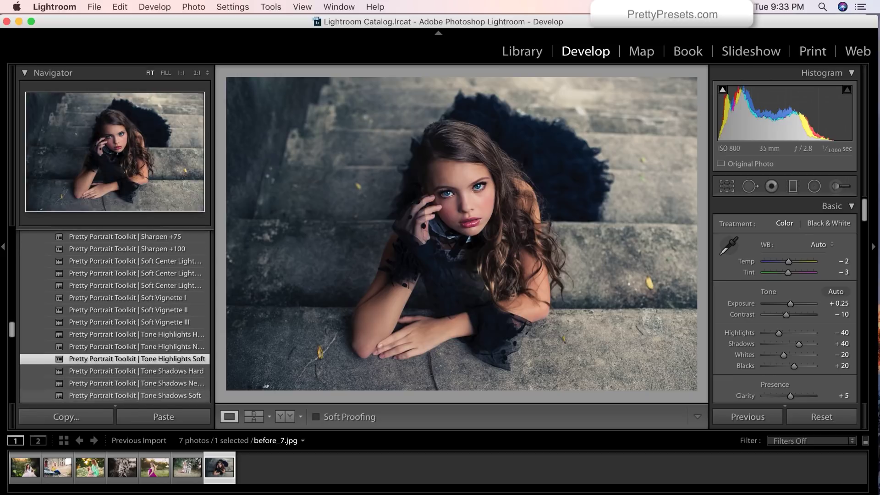
left_click(136, 364)
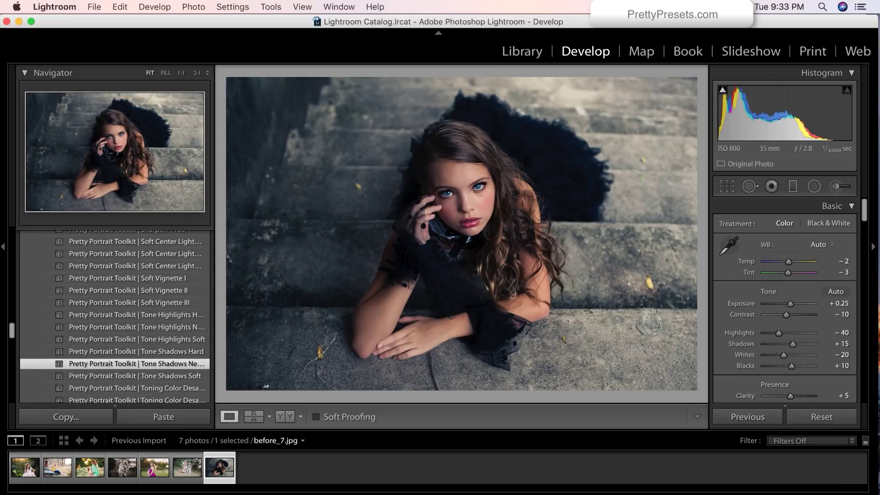
Apply the Pretty Portrait Toolkit presets Contrast -20 and Noise Reduction +25 to before_7.jpg
scroll(137, 362, "up", 10)
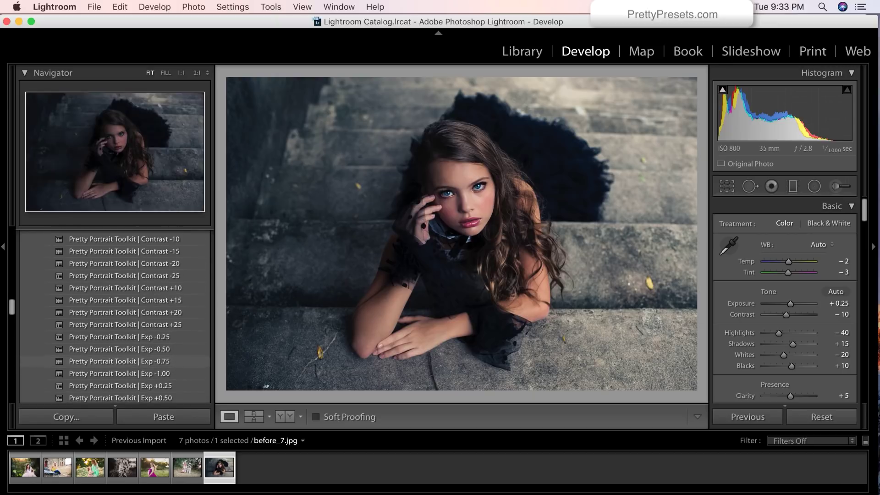
scroll(137, 362, "up", 2)
left_click(137, 280)
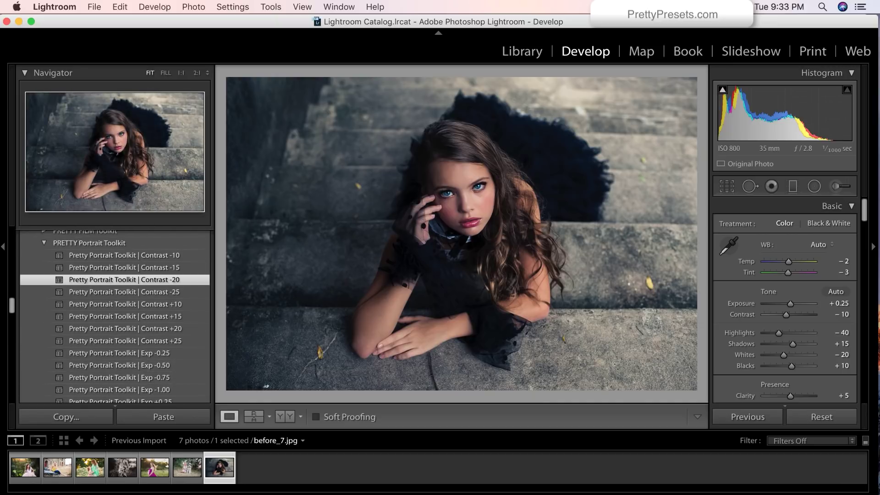
scroll(114, 316, "down", 8)
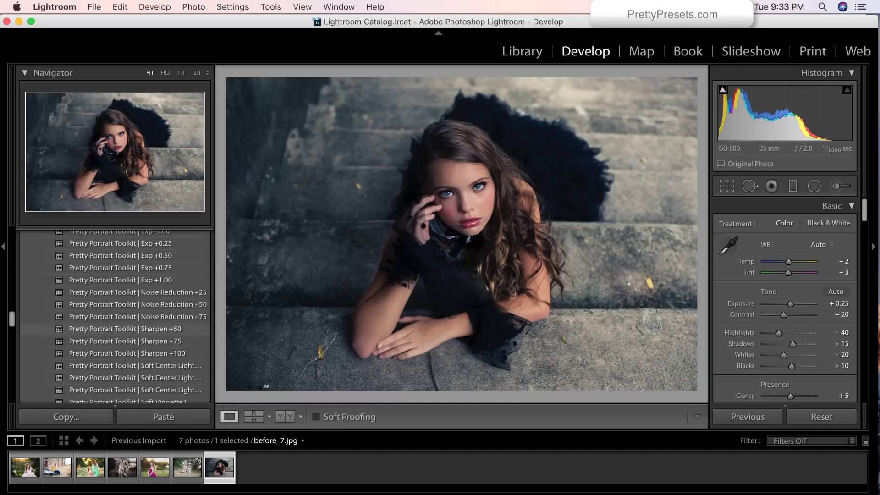
left_click(137, 290)
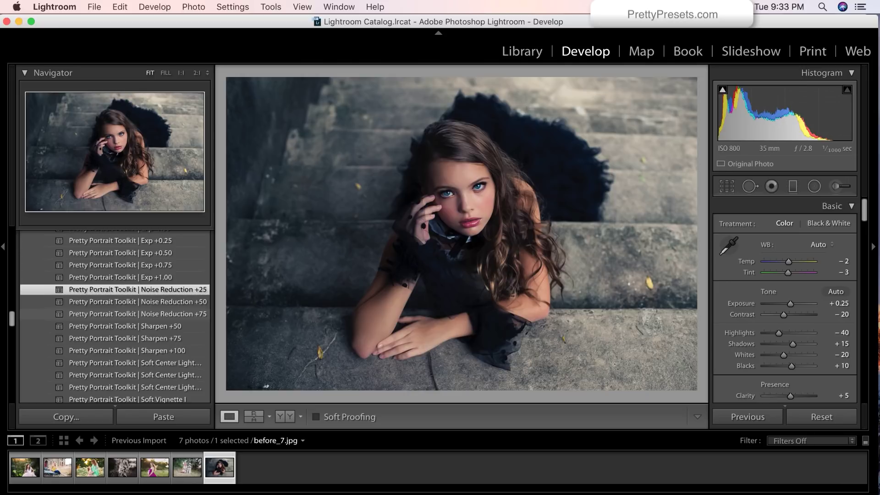
Brighten before_7.jpg with the Exp +0.75 preset, trying Exp +0.50 as an alternative and comparing the edit side by side with the original
scroll(115, 317, "up", 3)
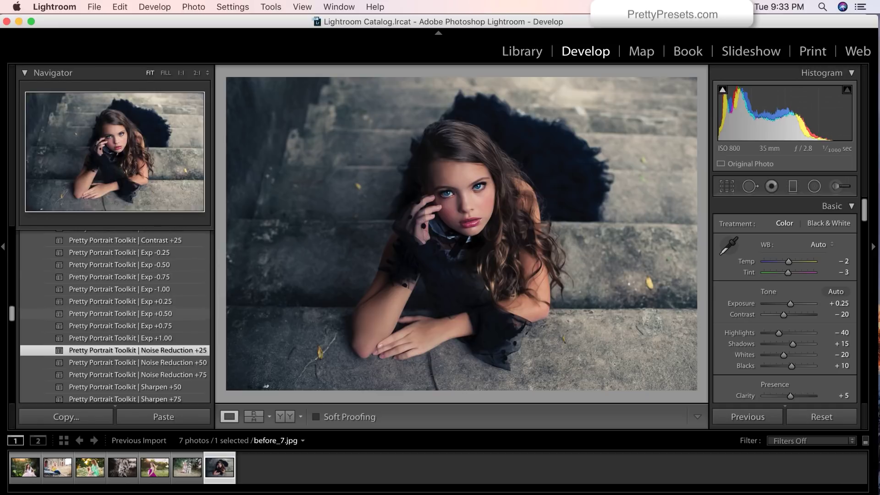
left_click(120, 314)
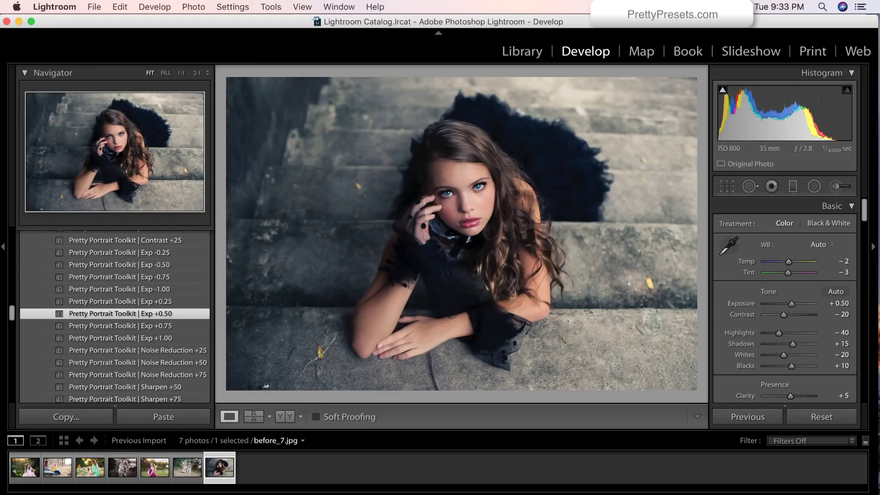
left_click(120, 326)
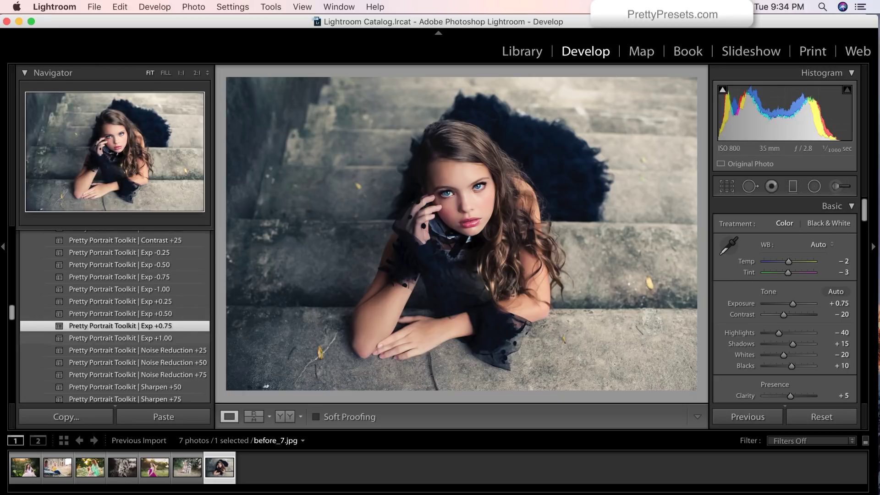
left_click(120, 313)
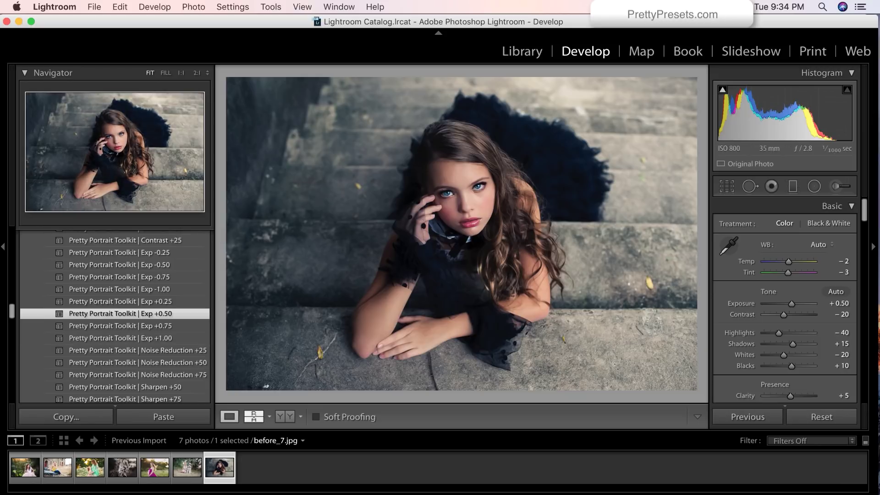
left_click(285, 416)
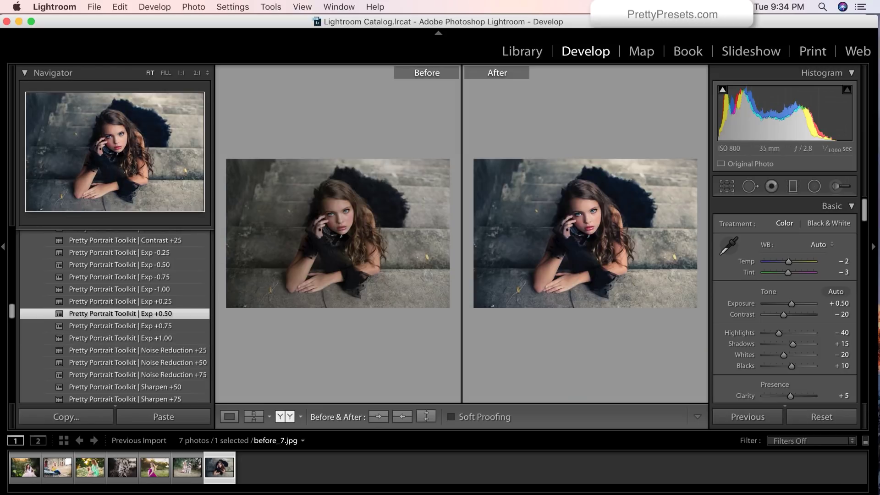
left_click(120, 326)
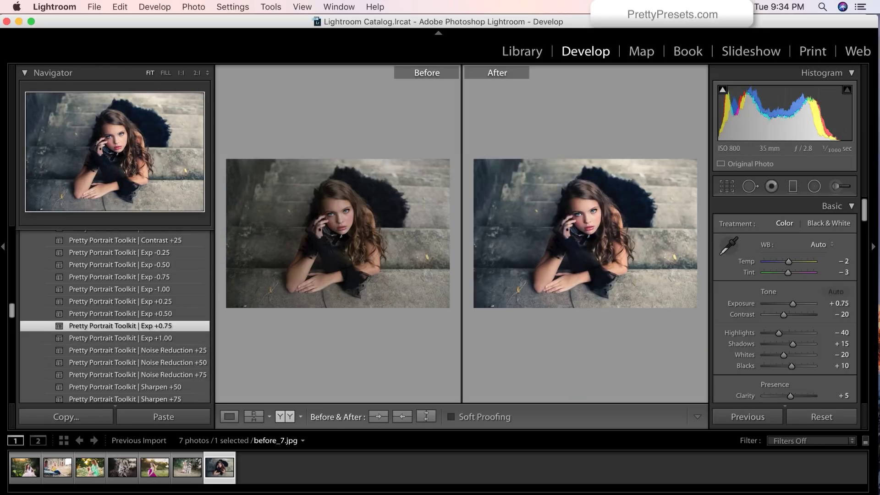